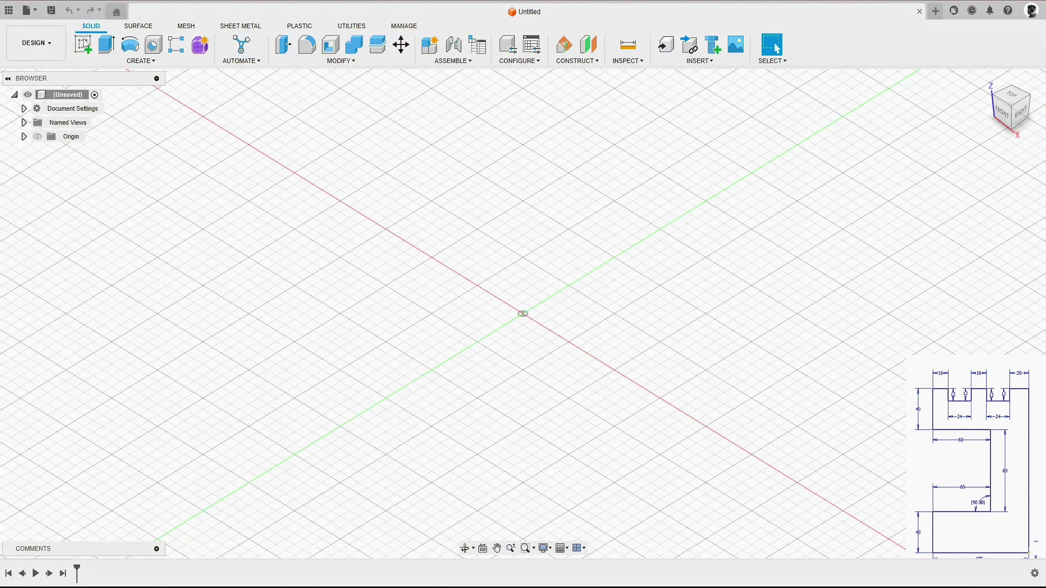
# - Start a sketch on the YZ plane and draw a 100 mm horizontal line starting directly above the origin
pyautogui.click(85, 46)
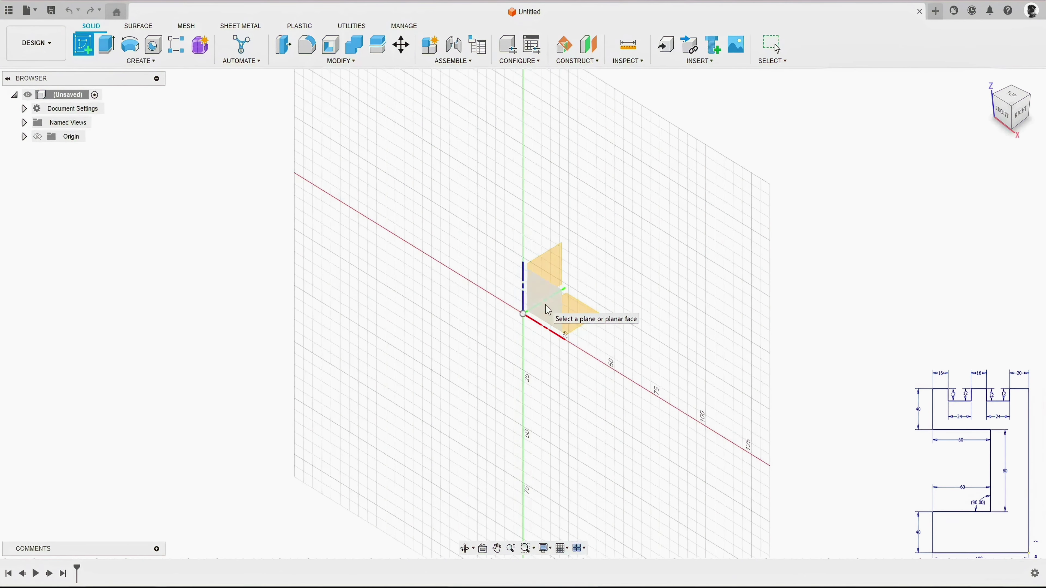
pyautogui.click(552, 265)
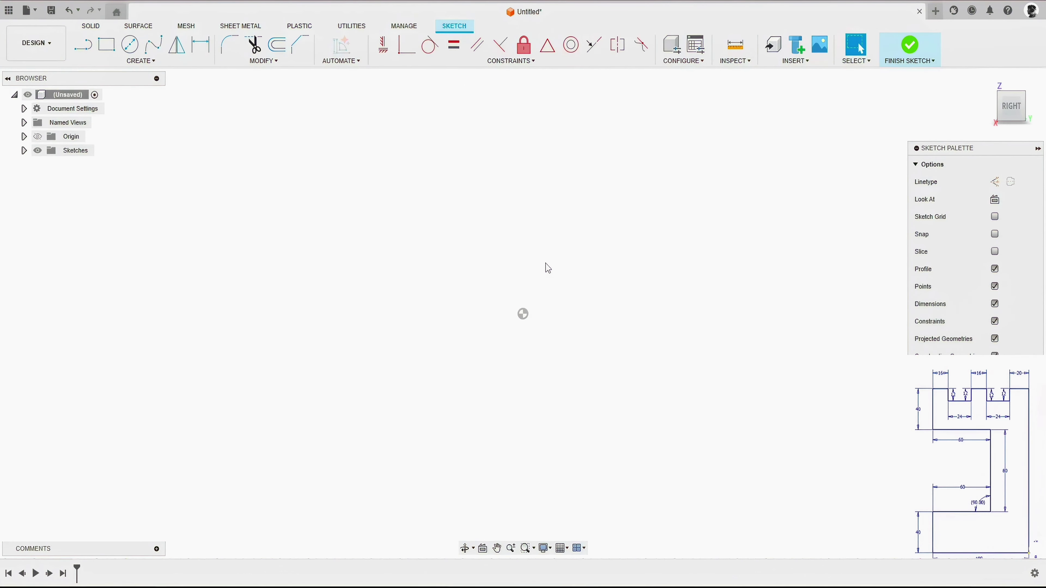
pyautogui.press('l')
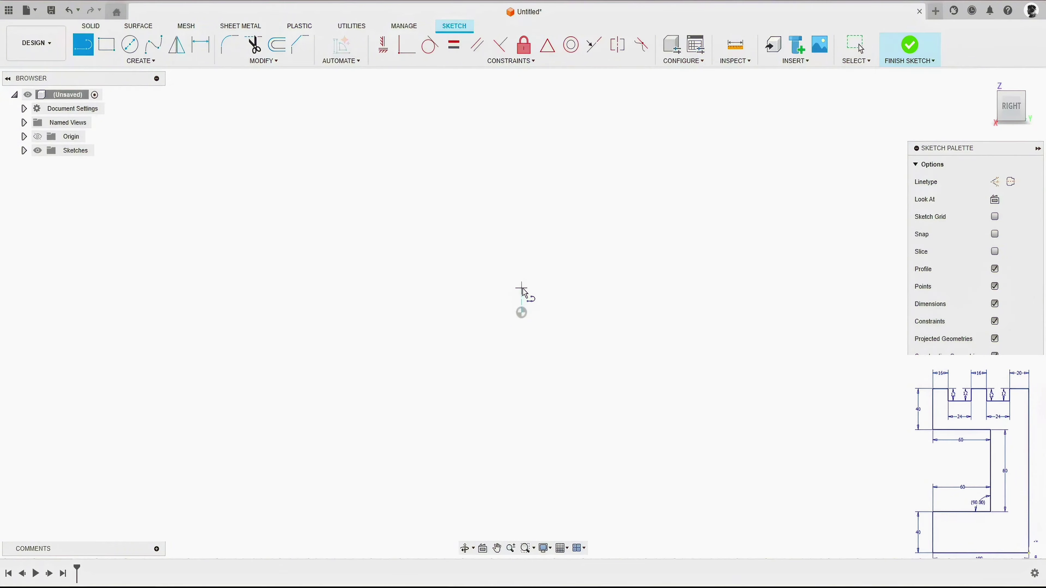
pyautogui.click(522, 264)
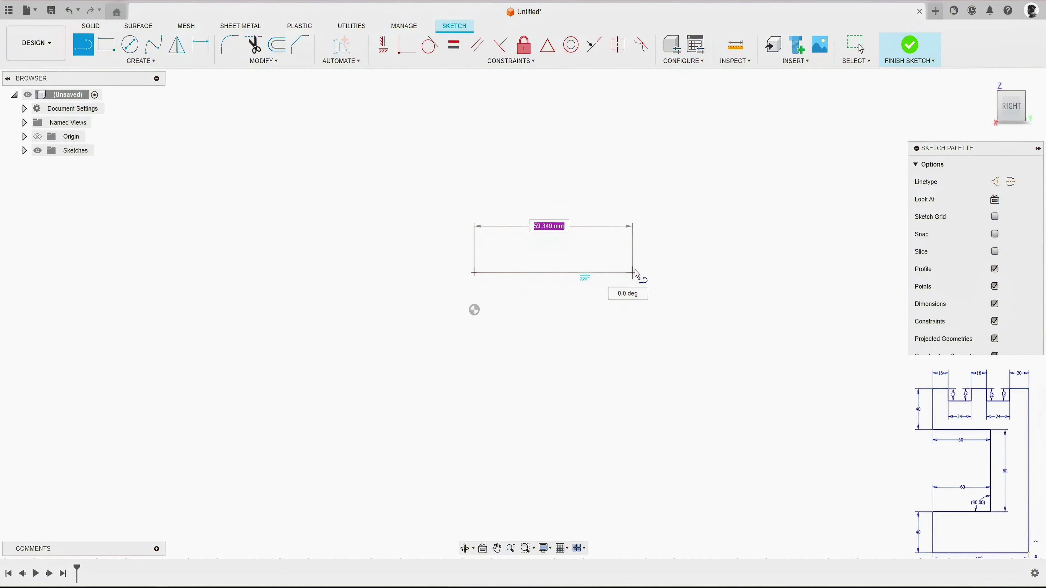
pyautogui.write('100')
pyautogui.press('Return')
pyautogui.press('Escape')
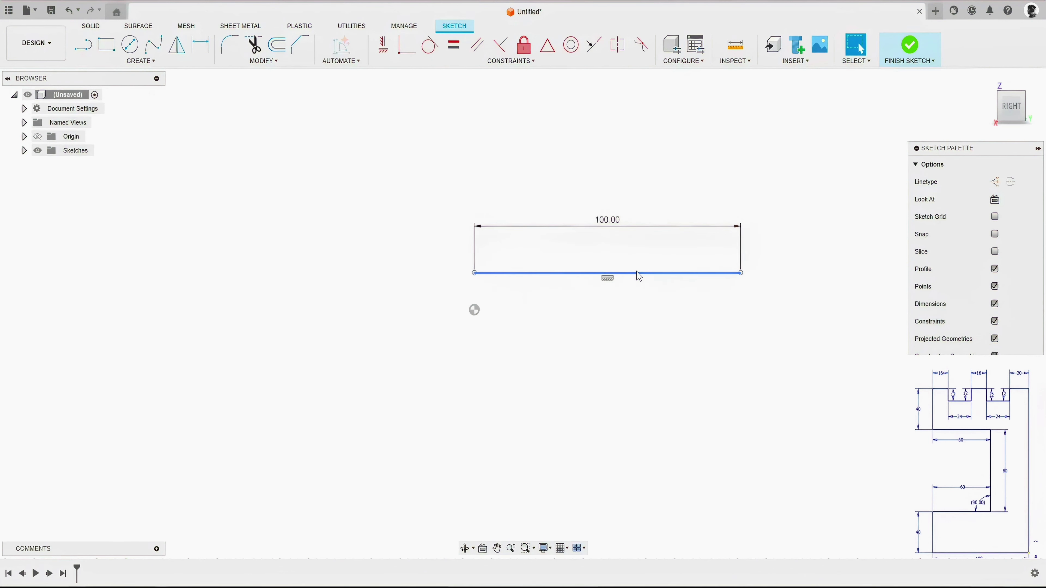
# - Dimension the vertical distance from the origin to the base line's left endpoint as 15 mm
pyautogui.scroll(-2, 637, 275)
pyautogui.moveTo(707, 233); pyautogui.dragTo(693, 301, button='middle')
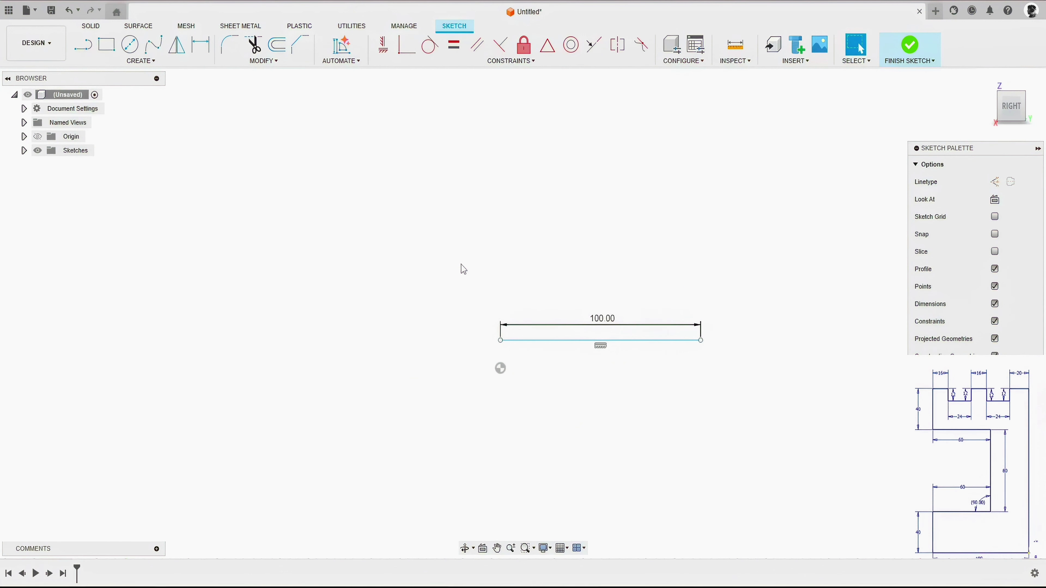
pyautogui.press('d')
pyautogui.click(503, 340)
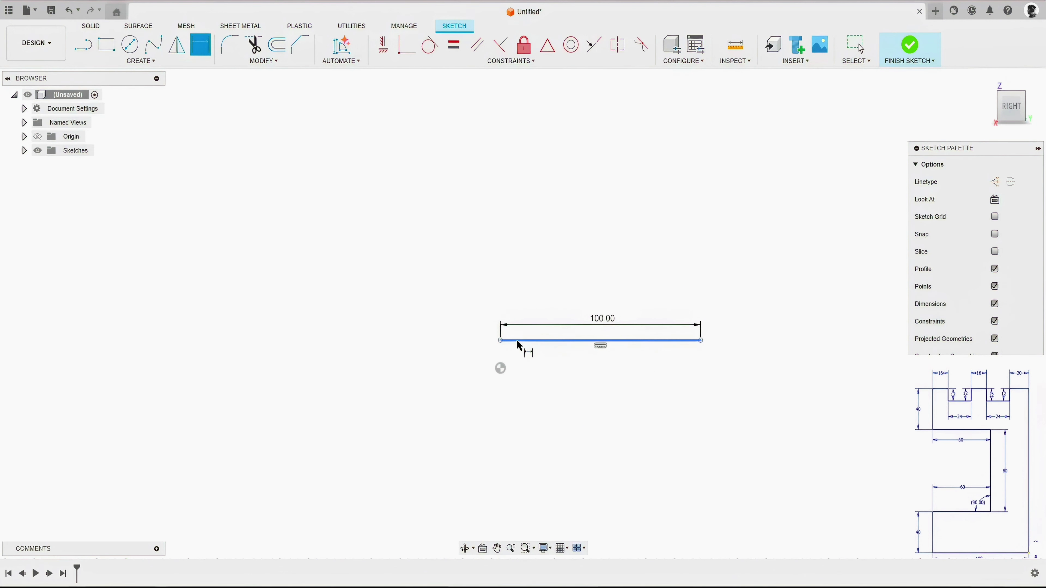
pyautogui.click(500, 368)
pyautogui.click(470, 350)
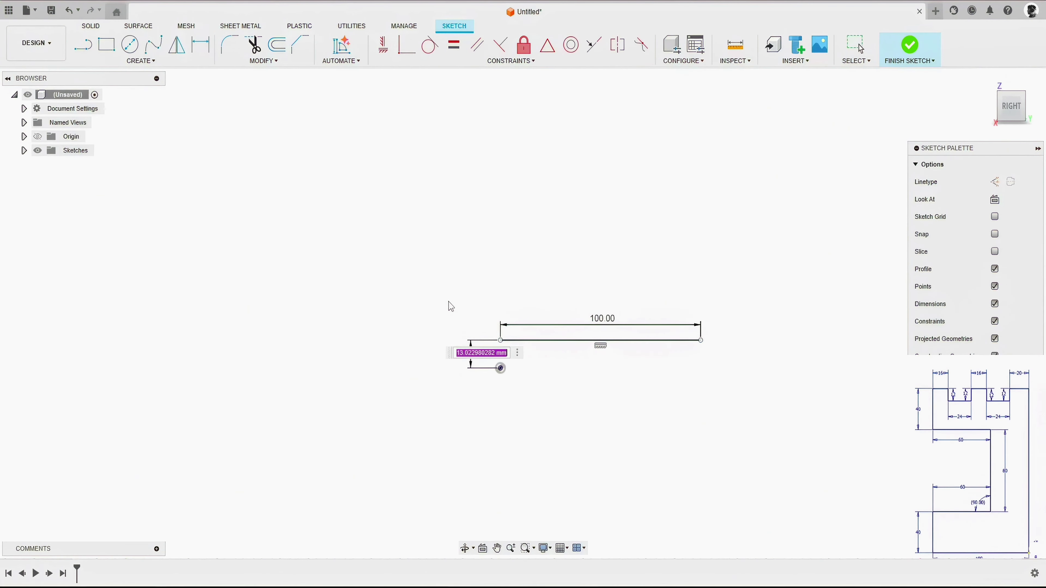
pyautogui.write('15')
pyautogui.press('Return')
pyautogui.press('Escape')
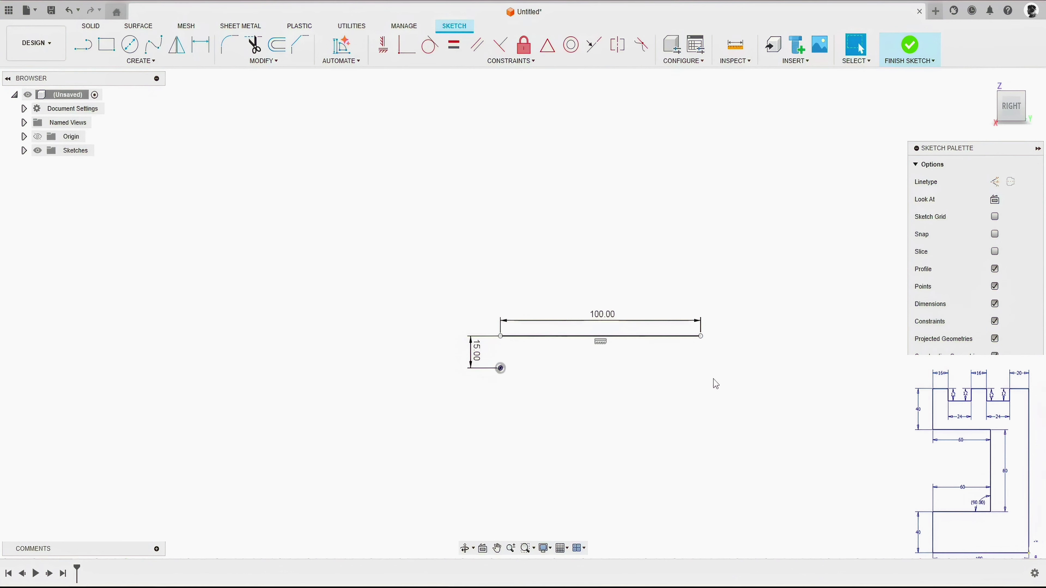
# - Draw a 40 mm line straight up from the base line's left endpoint
pyautogui.press('l')
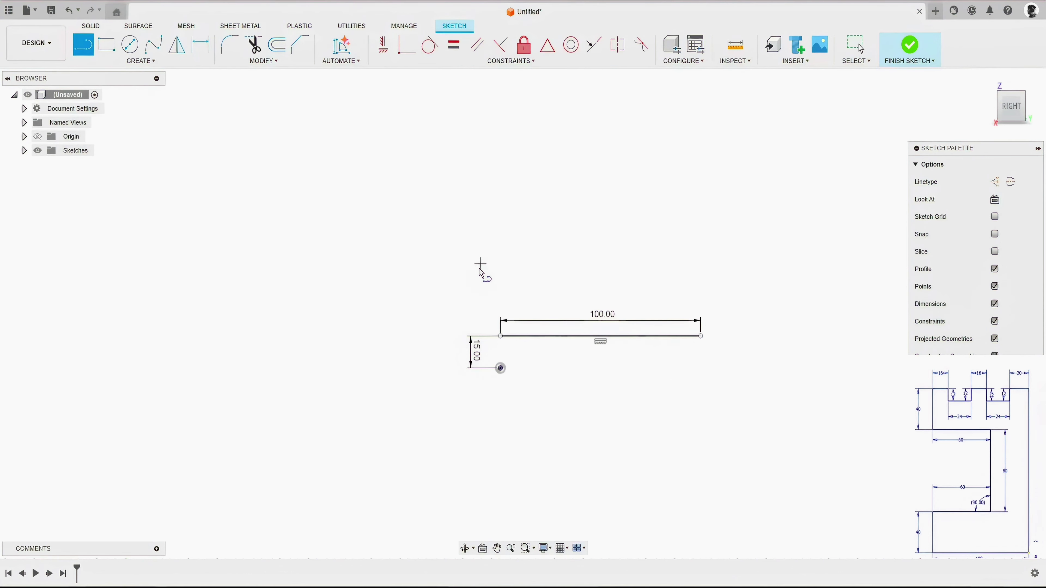
pyautogui.click(501, 335)
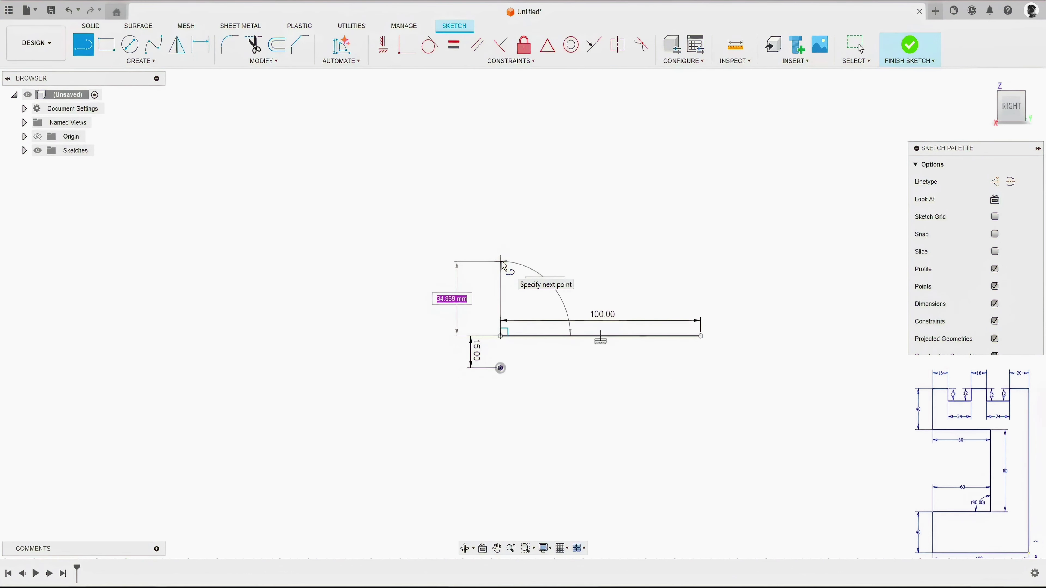
pyautogui.write('40')
pyautogui.press('Return')
pyautogui.press('Escape')
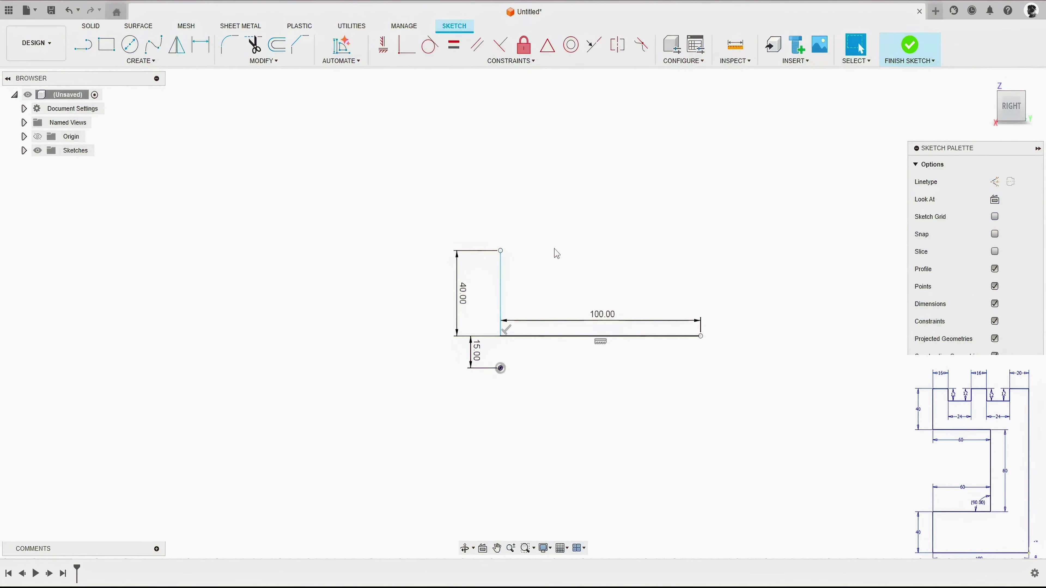
# - Continue the profile from the upper endpoint with lines 60 mm right, 80 mm up, 60 mm left and 40 mm up
pyautogui.press('l')
pyautogui.click(500, 251)
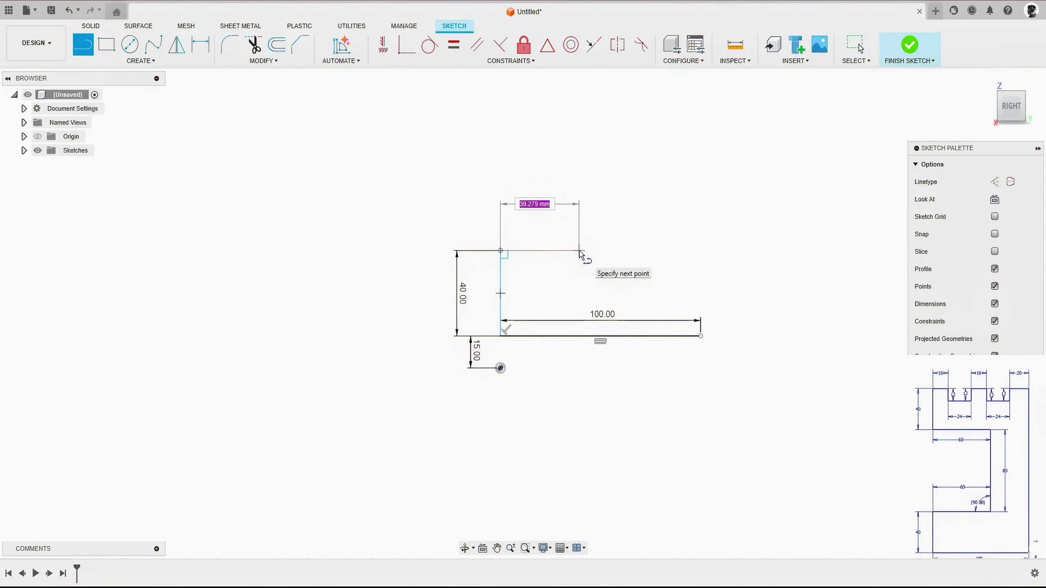
pyautogui.write('60')
pyautogui.press('Return')
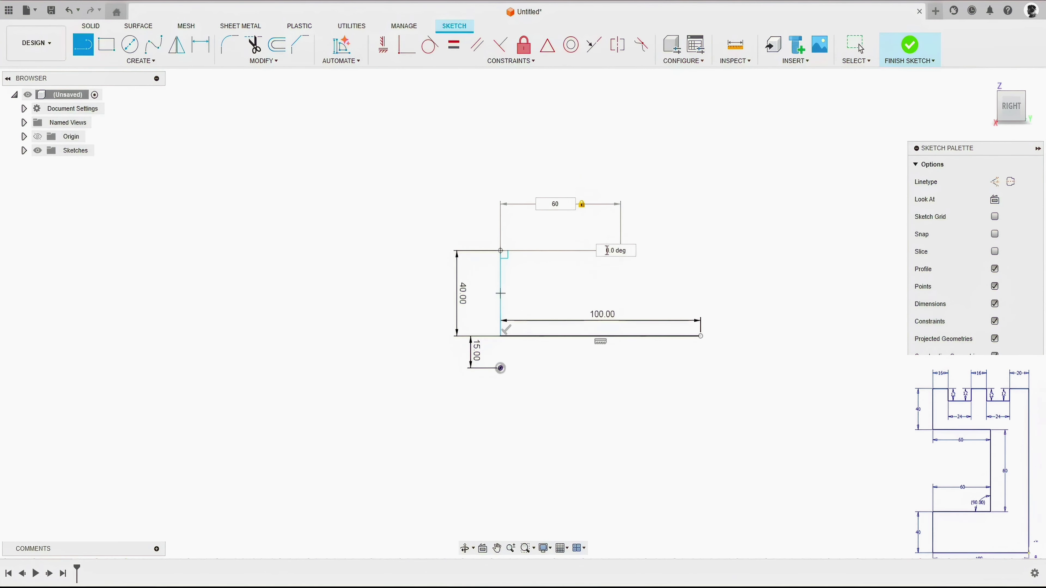
pyautogui.write('80')
pyautogui.press('Return')
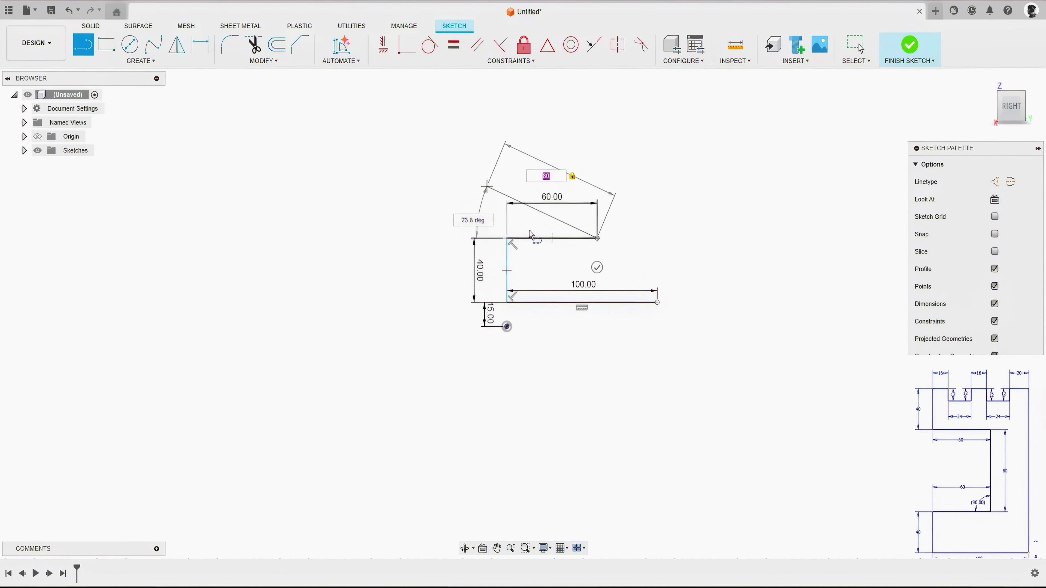
pyautogui.write('60')
pyautogui.press('Return')
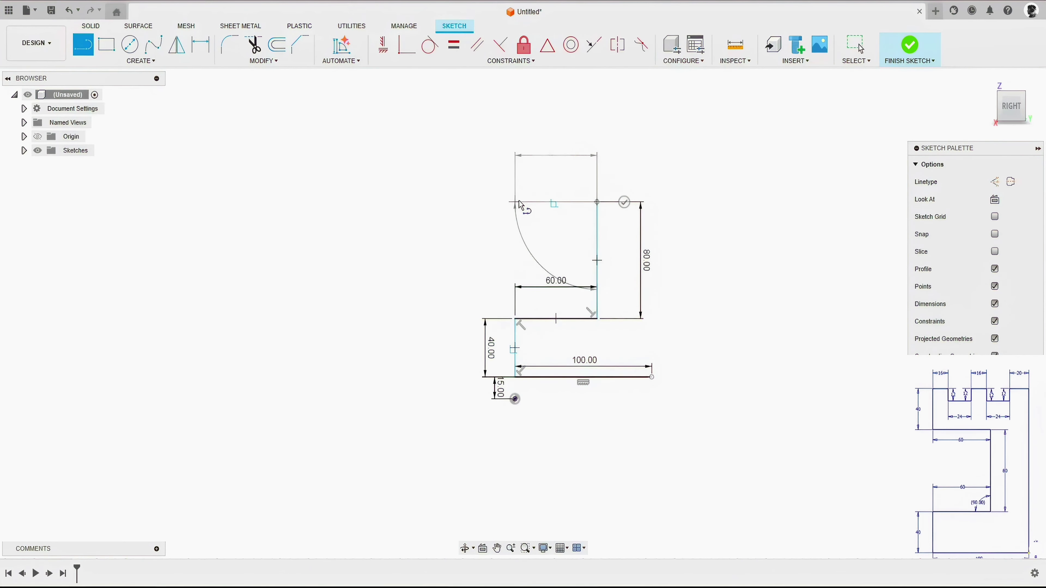
pyautogui.write('40')
pyautogui.press('Return')
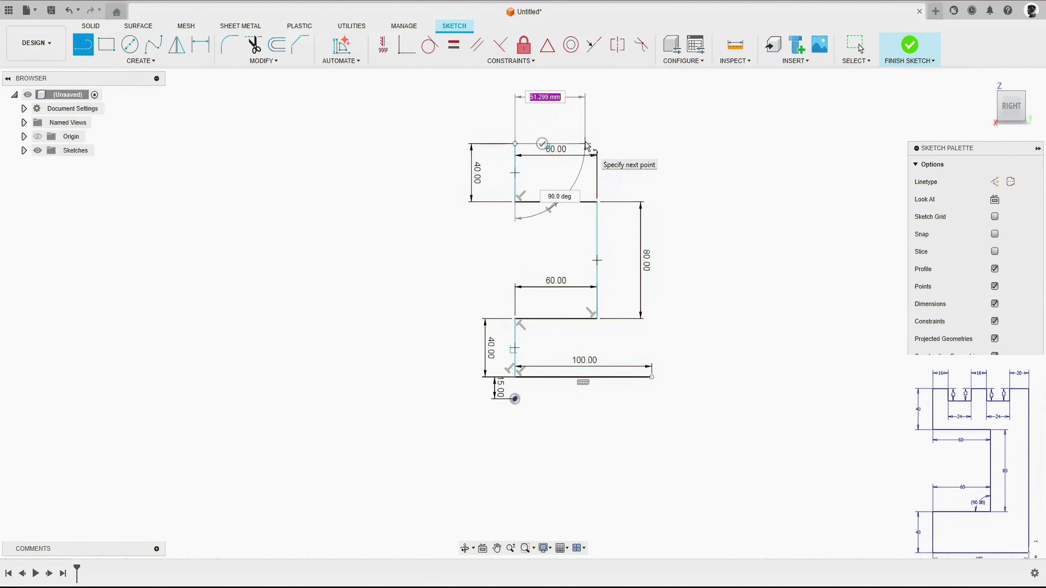
# - Draw the first top notch with connected lines 16 mm right, 12 mm down, 24 mm right and 12 mm up
pyautogui.write('16')
pyautogui.press('Return')
pyautogui.write('12')
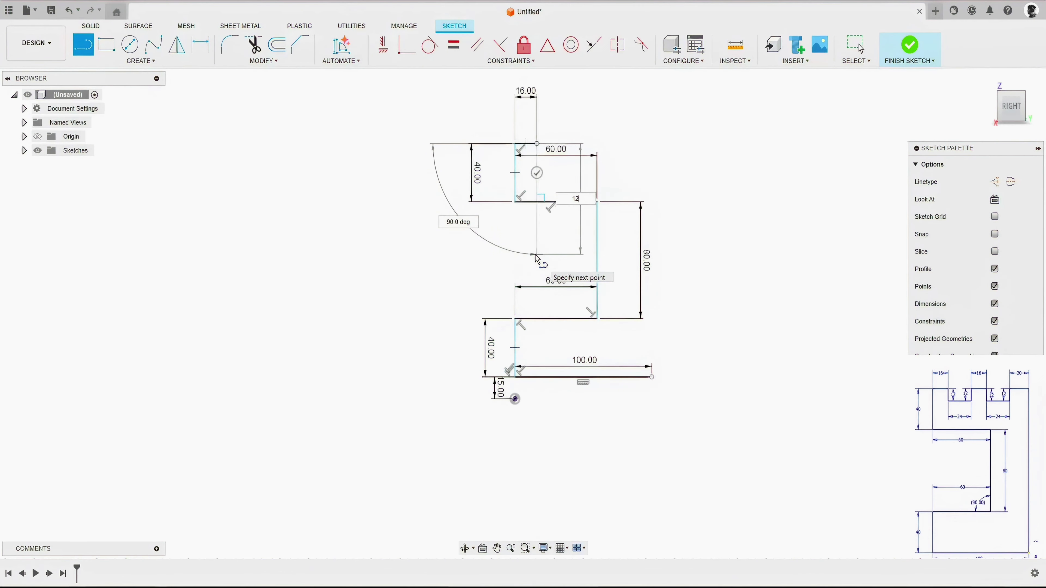
pyautogui.press('Return')
pyautogui.write('24')
pyautogui.press('Return')
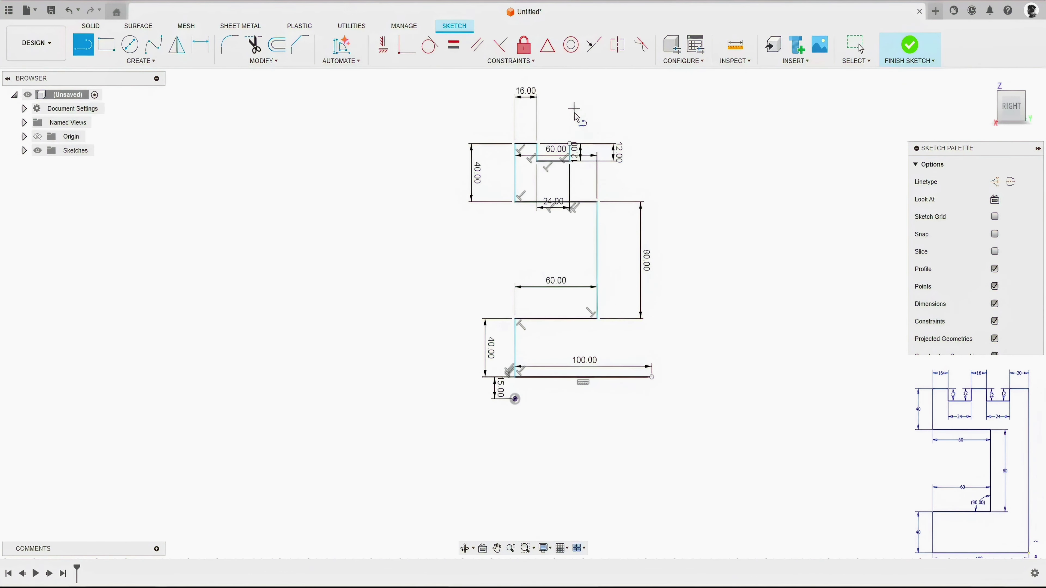
pyautogui.write('12')
pyautogui.press('Return')
# - Add the second top notch by continuing with lines 16 mm right, 12 mm down, 24 mm right and 12 mm up
pyautogui.write('16')
pyautogui.press('Return')
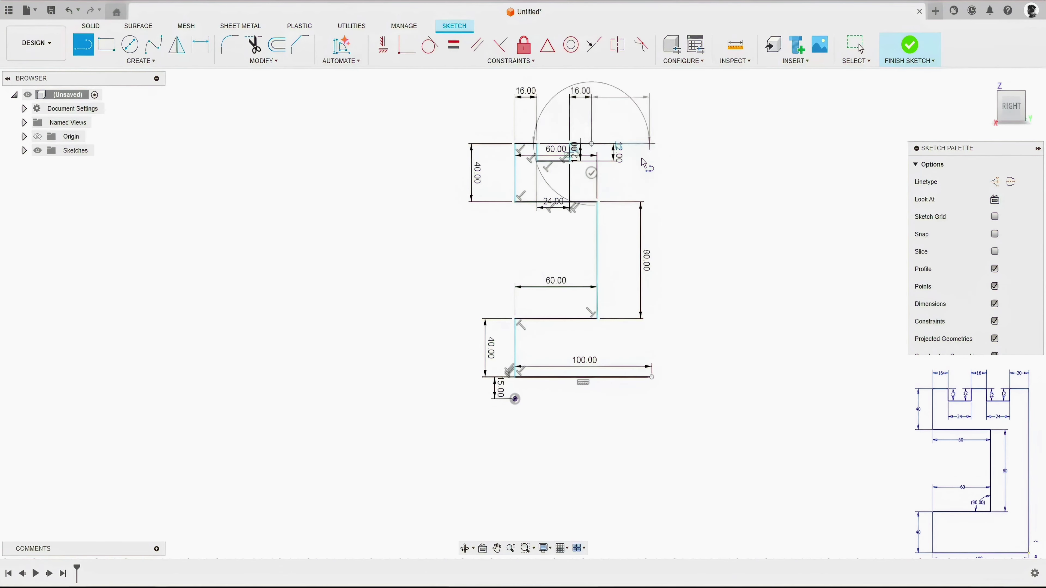
pyautogui.write('12')
pyautogui.press('Return')
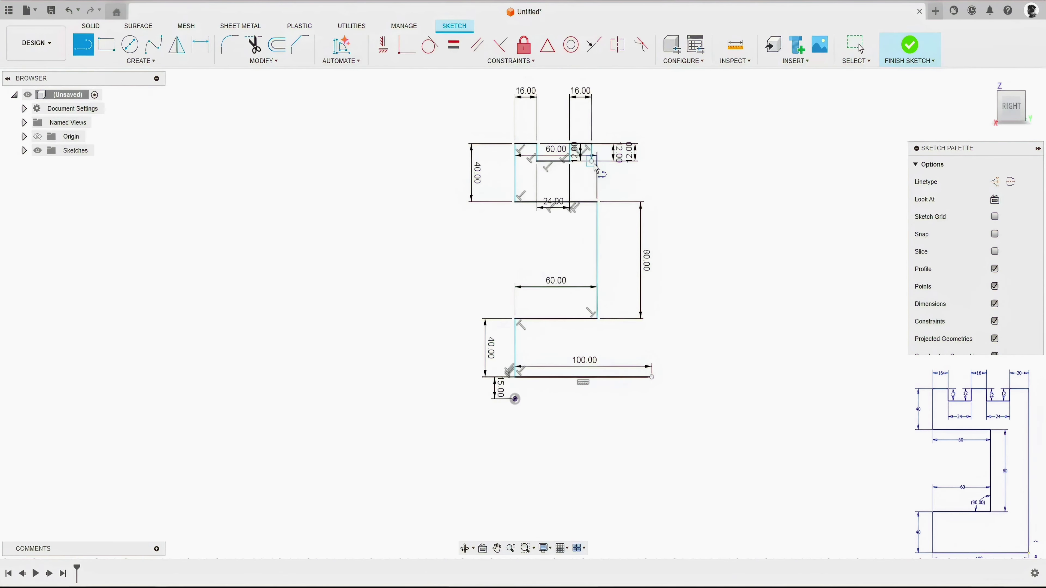
pyautogui.write('24')
pyautogui.press('Return')
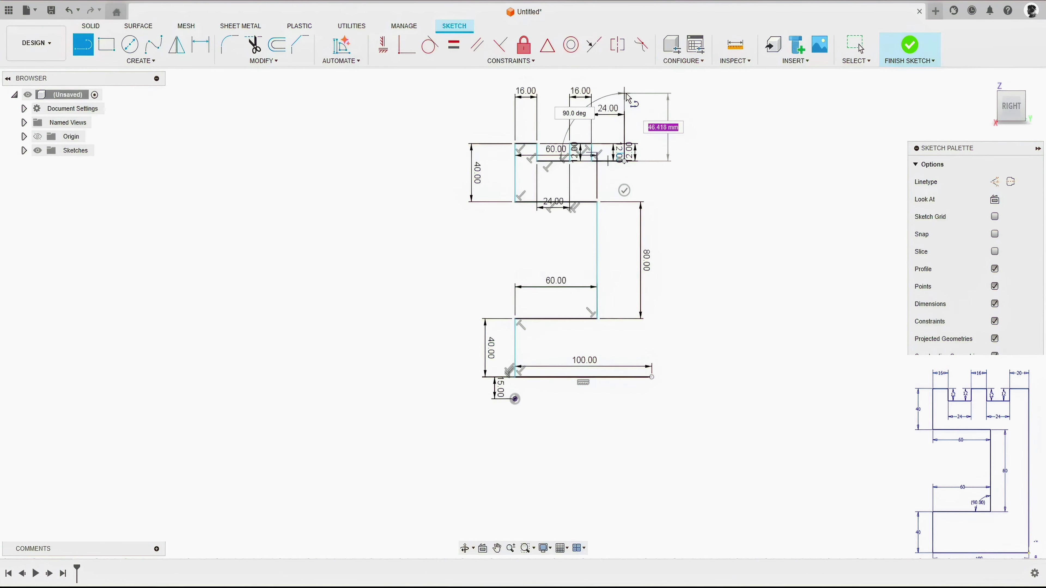
pyautogui.write('12')
pyautogui.press('Return')
# - Add a 20 mm line to the right and close the profile with a vertical line to the base line's right endpoint
pyautogui.write('20')
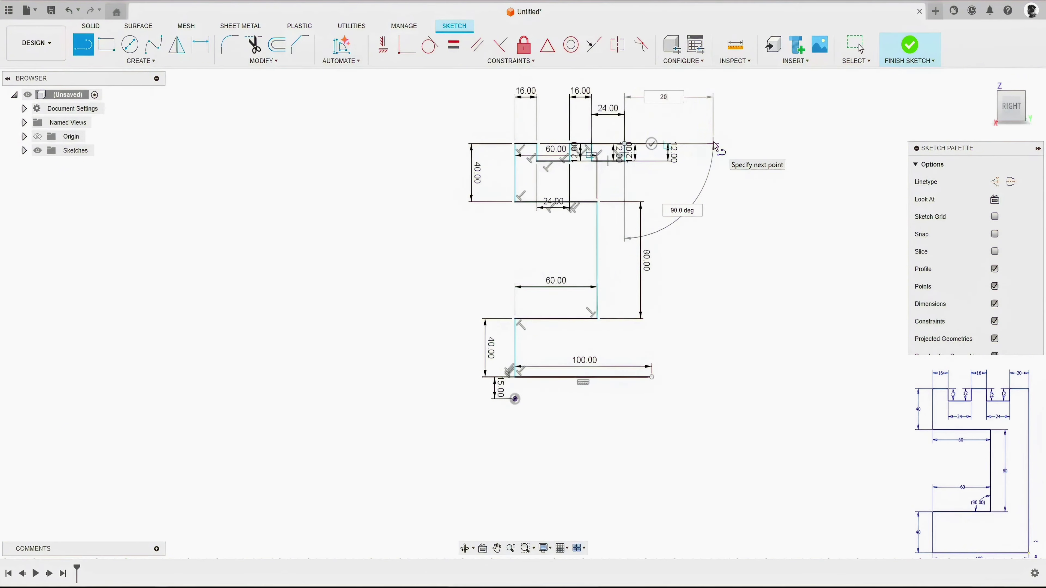
pyautogui.press('Return')
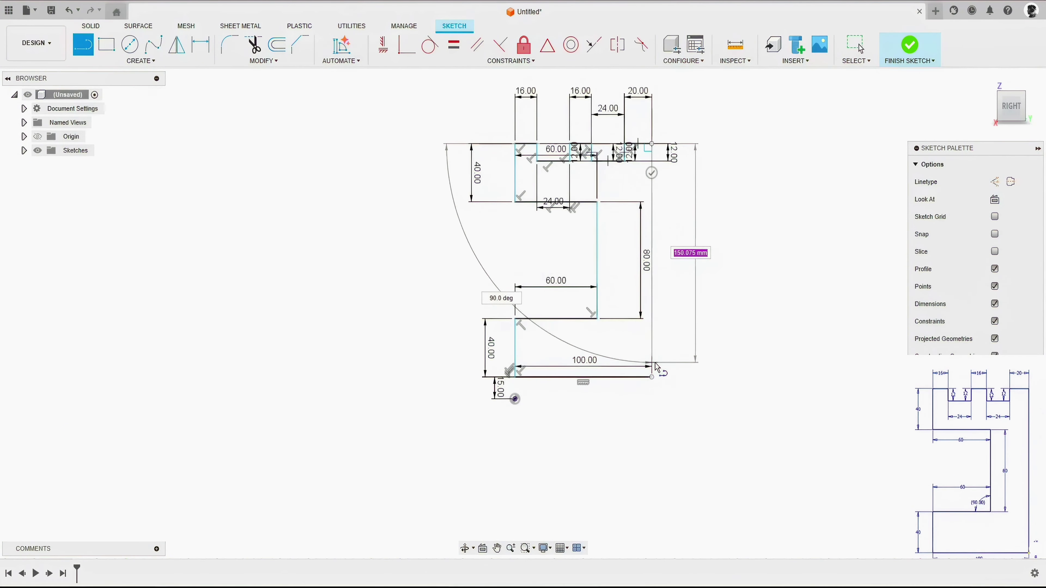
pyautogui.click(652, 377)
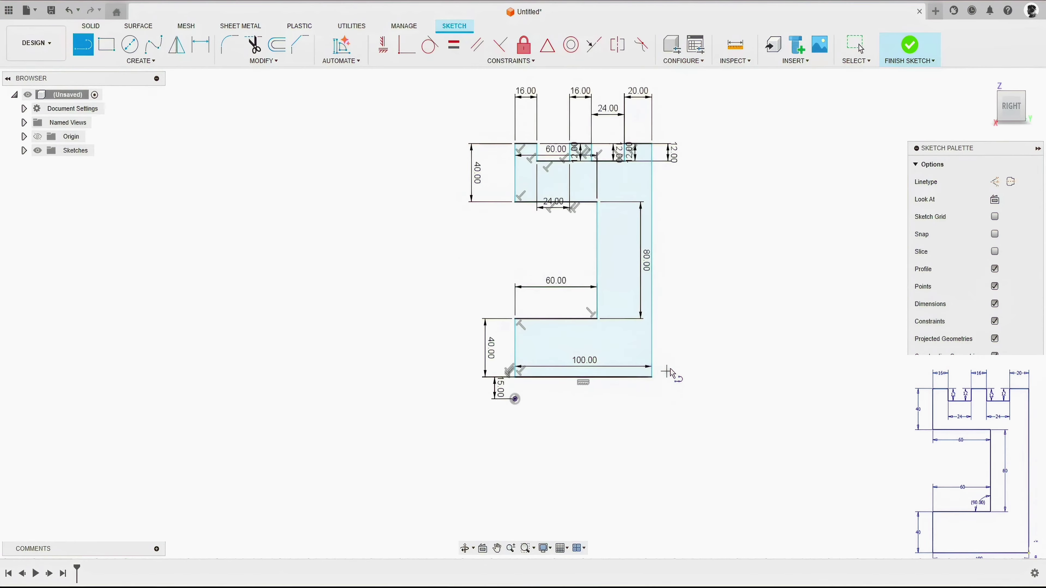
pyautogui.press('Escape')
# - Constrain the profile's lower-left corner vertically to the origin and expand the browser's list of sketches
pyautogui.scroll(1, 589, 336)
pyautogui.moveTo(590, 335)
pyautogui.mouseDown(button='middle')
pyautogui.moveTo(623, 339)
pyautogui.moveTo(583, 384)
pyautogui.mouseUp(button='middle')
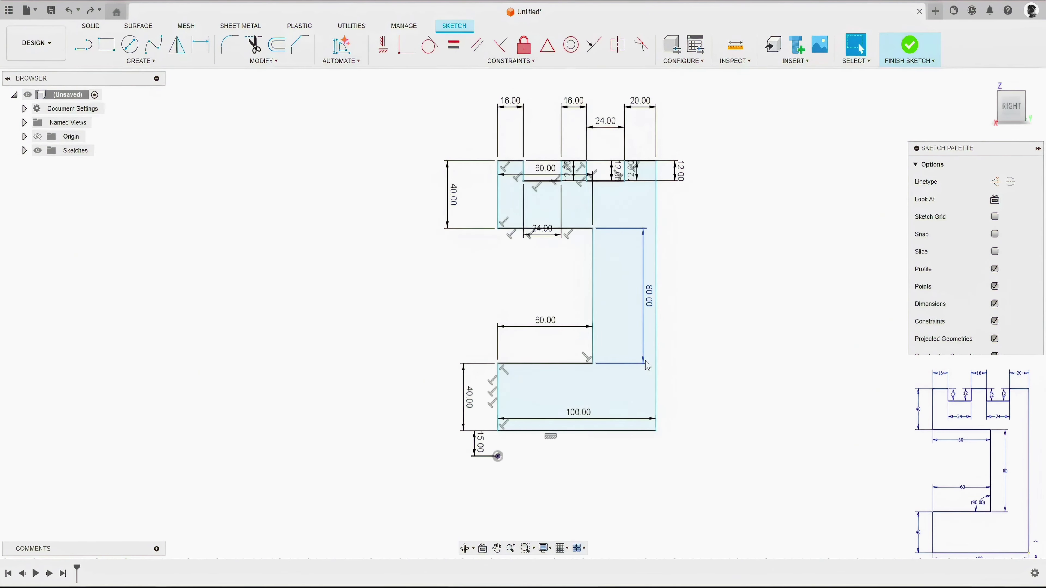
pyautogui.click(377, 45)
pyautogui.scroll(3, 469, 457)
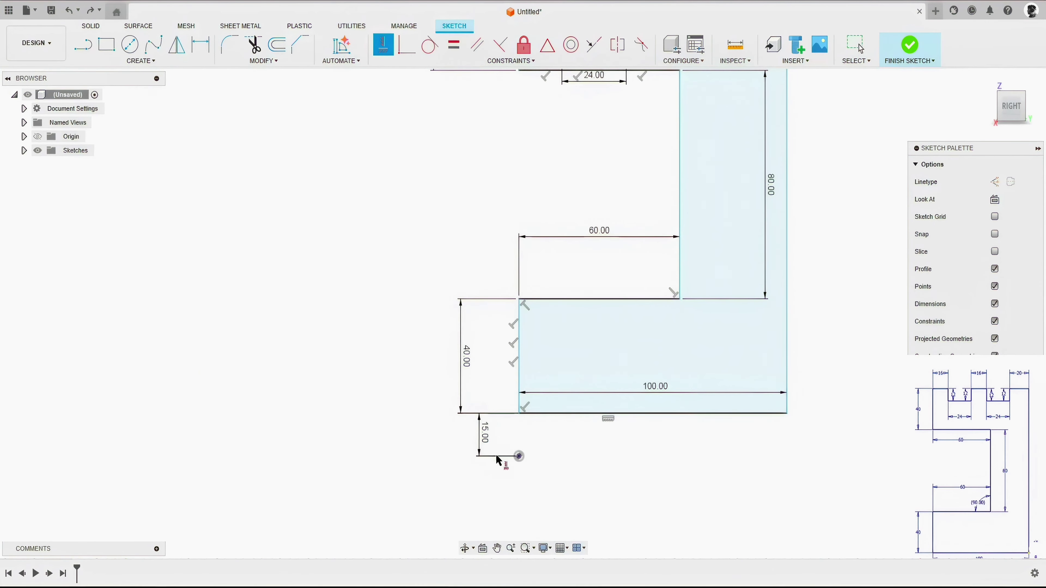
pyautogui.click(515, 456)
pyautogui.click(518, 414)
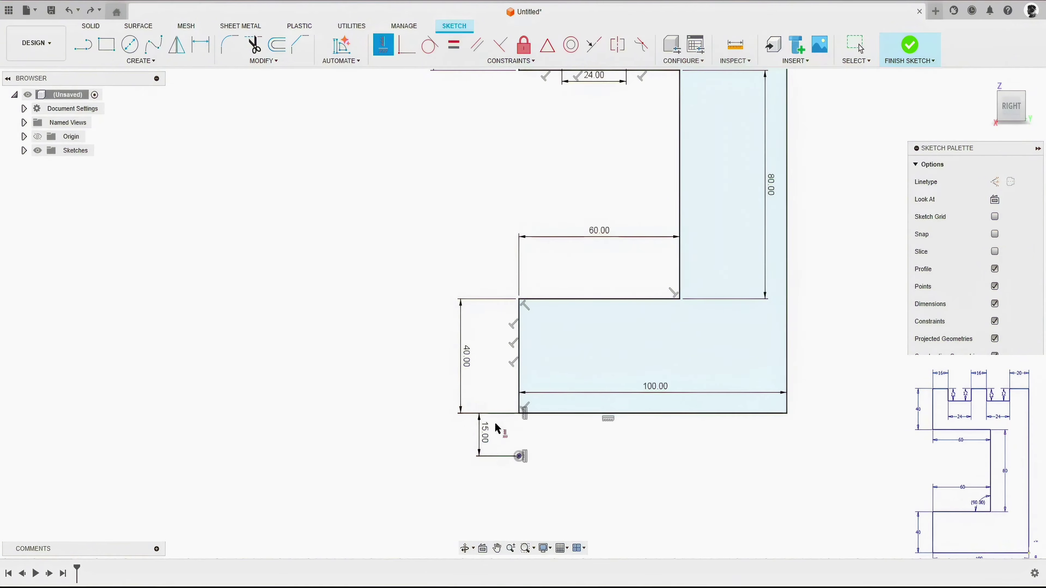
pyautogui.scroll(-3, 483, 430)
pyautogui.scroll(-2, 481, 414)
pyautogui.rightClick(416, 263)
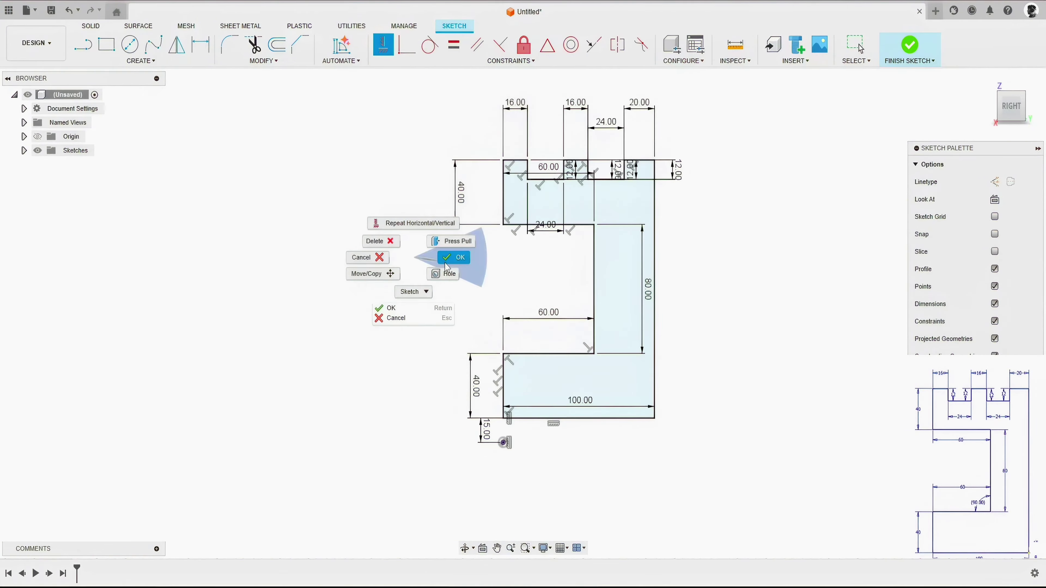
pyautogui.click(386, 265)
pyautogui.click(24, 151)
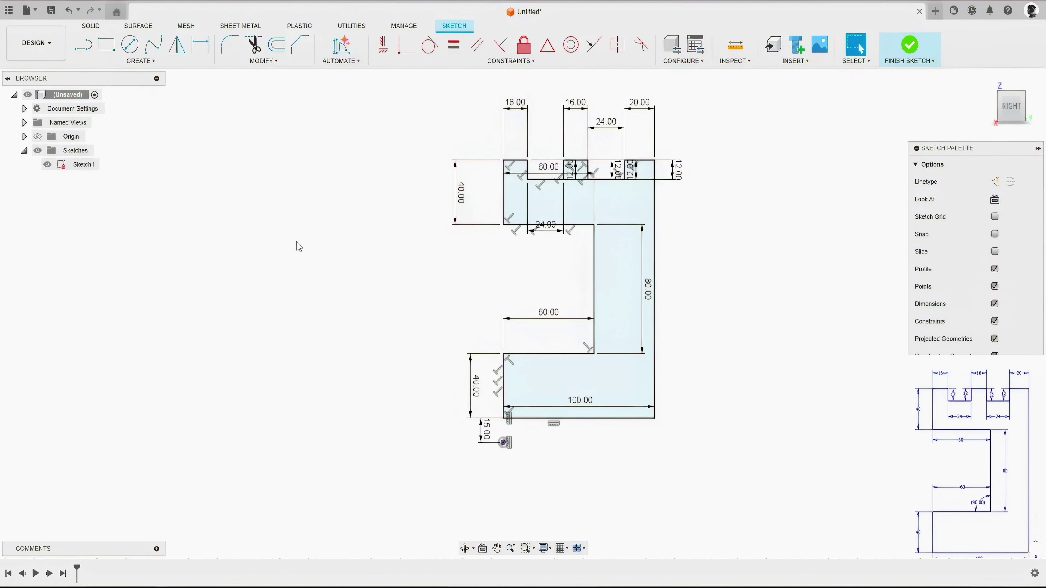
# - Line up both 24 mm notch widths with the dimensions above the profile and place the 12 mm depths beside their edges
pyautogui.scroll(2, 575, 103)
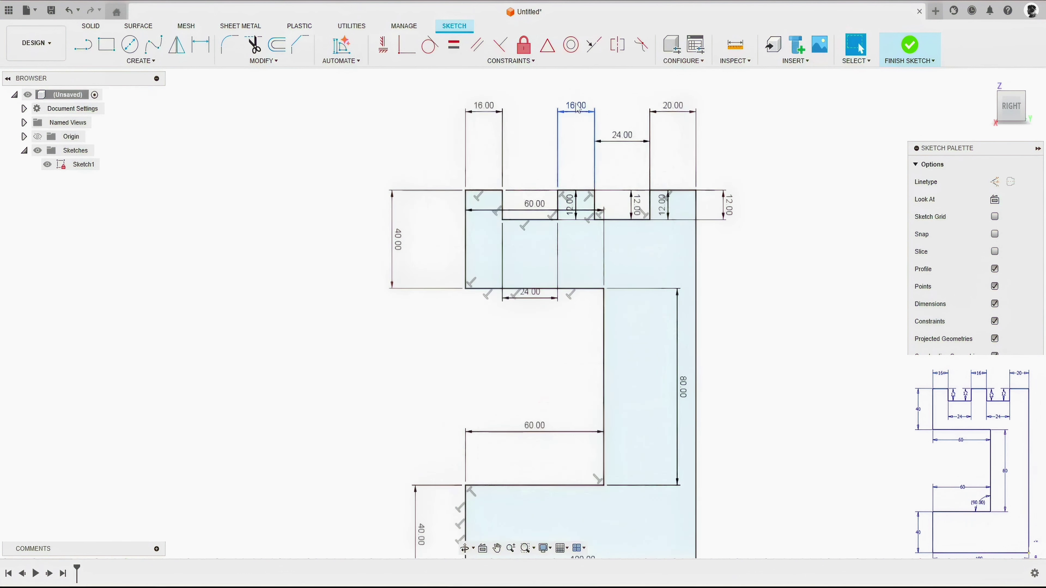
pyautogui.moveTo(530, 292); pyautogui.dragTo(531, 107)
pyautogui.moveTo(623, 135); pyautogui.dragTo(625, 106)
pyautogui.scroll(1, 669, 205)
pyautogui.moveTo(563, 206); pyautogui.dragTo(419, 204)
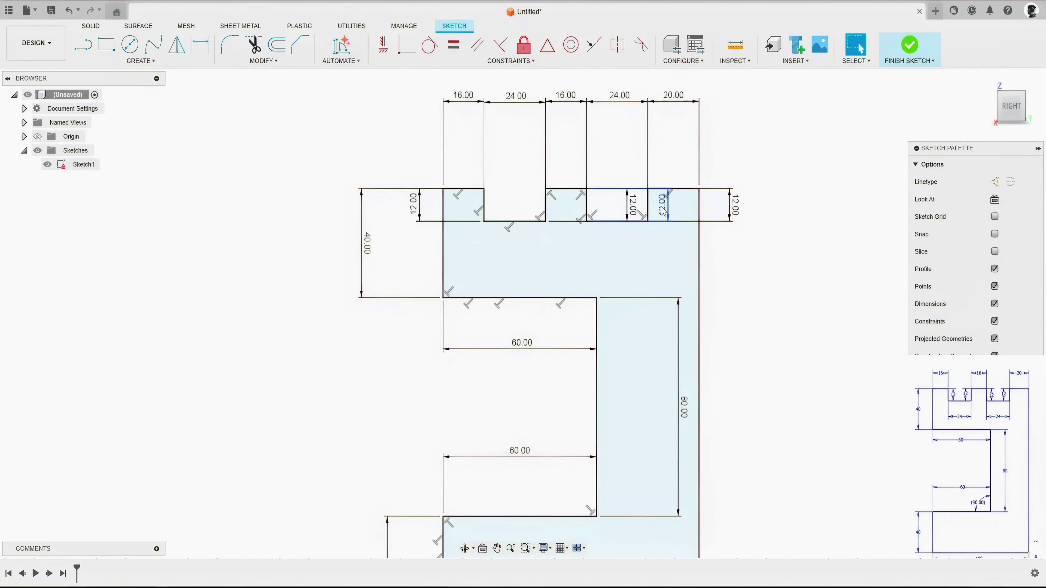
pyautogui.moveTo(666, 205); pyautogui.dragTo(524, 207)
pyautogui.moveTo(633, 205); pyautogui.dragTo(612, 204)
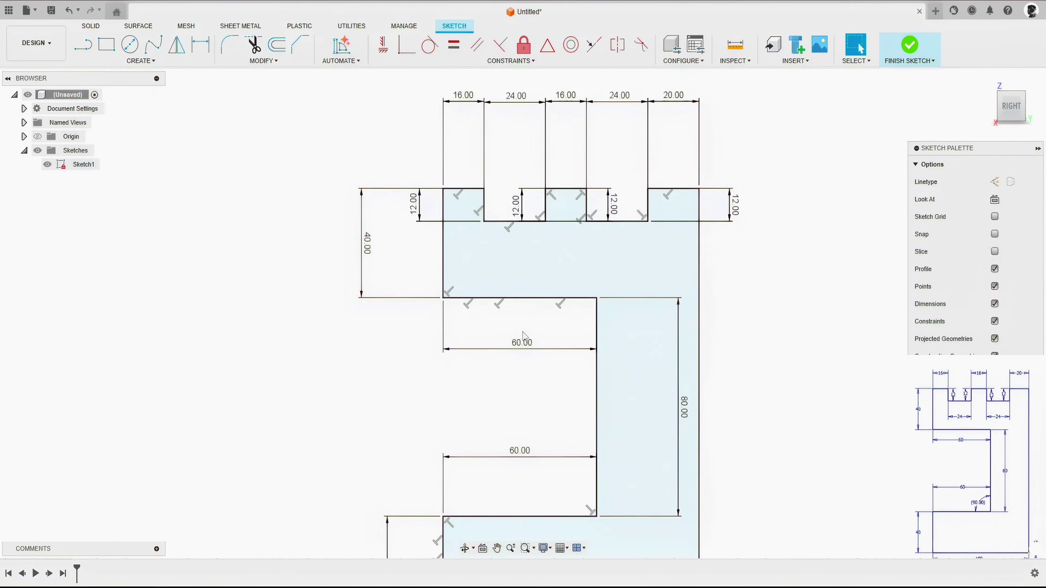
# - Move the two 60 mm dimensions and the 80 mm dimension inside the side recess, and both 40 mm dimensions closer to the profile
pyautogui.moveTo(521, 343); pyautogui.dragTo(520, 318)
pyautogui.moveTo(520, 450); pyautogui.dragTo(520, 490)
pyautogui.moveTo(669, 412); pyautogui.dragTo(563, 421)
pyautogui.moveTo(513, 427); pyautogui.dragTo(504, 311, button='middle')
pyautogui.moveTo(384, 457); pyautogui.dragTo(407, 456)
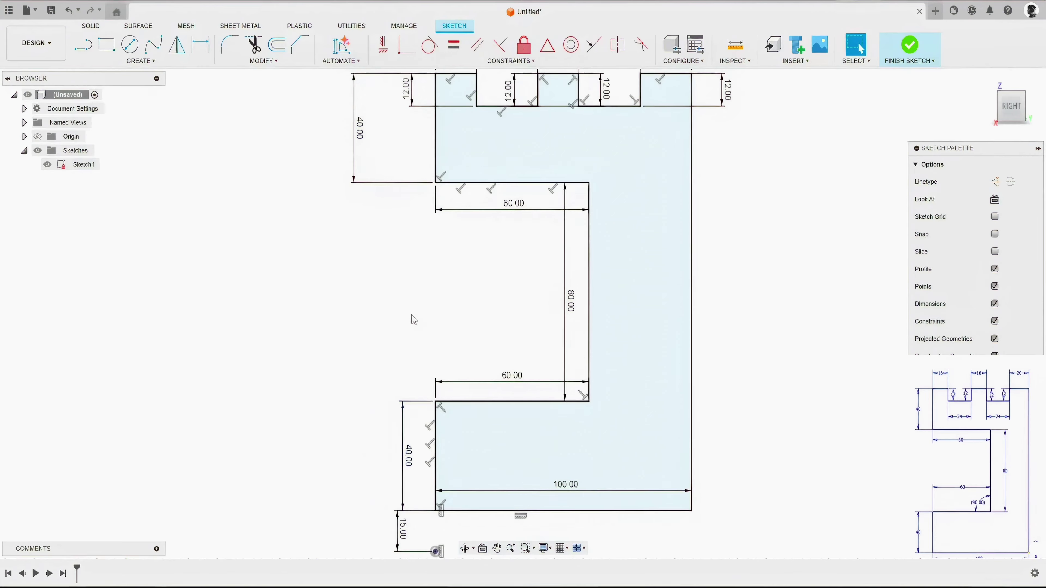
pyautogui.moveTo(413, 320); pyautogui.dragTo(415, 397, button='middle')
pyautogui.moveTo(360, 204); pyautogui.dragTo(389, 206)
pyautogui.scroll(-2, 480, 304)
pyautogui.middleClick(480, 304)
pyautogui.middleClick(480, 303)
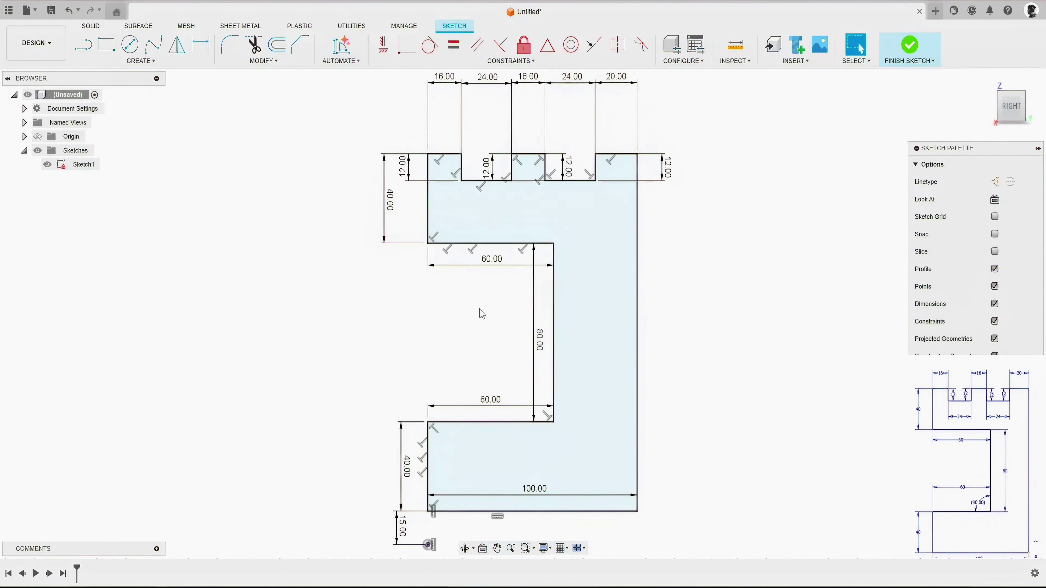
# - Finish the sketch and start a Revolve of the C-shaped profile around the Y axis
pyautogui.click(908, 44)
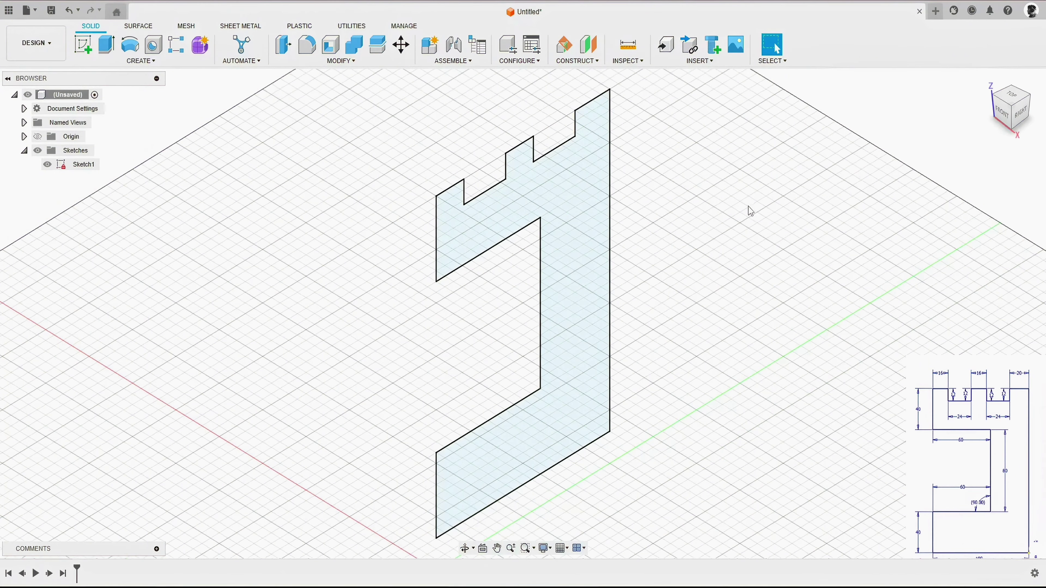
pyautogui.scroll(-1, 706, 229)
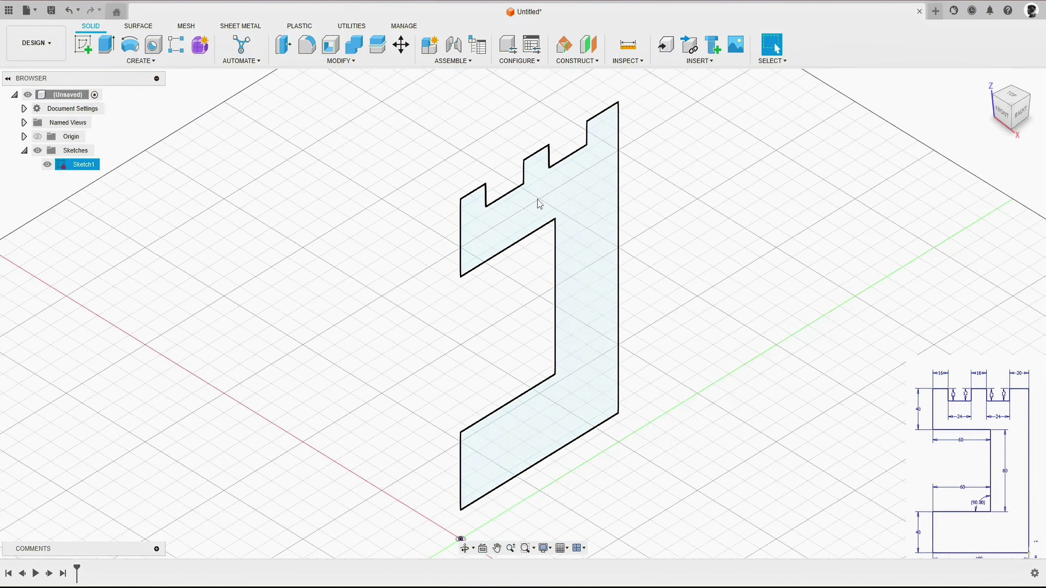
pyautogui.click(130, 45)
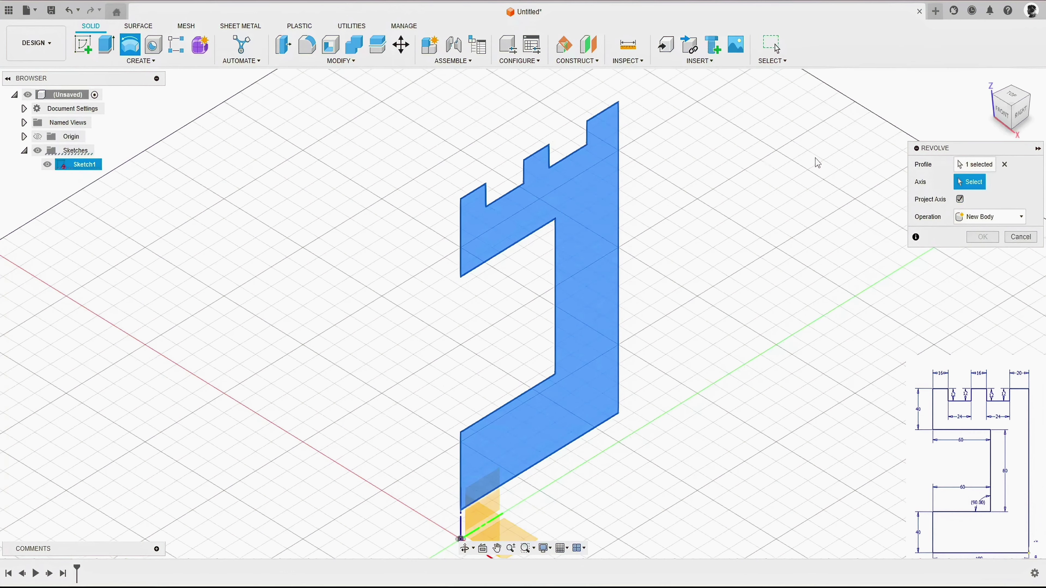
pyautogui.moveTo(948, 157); pyautogui.dragTo(768, 138)
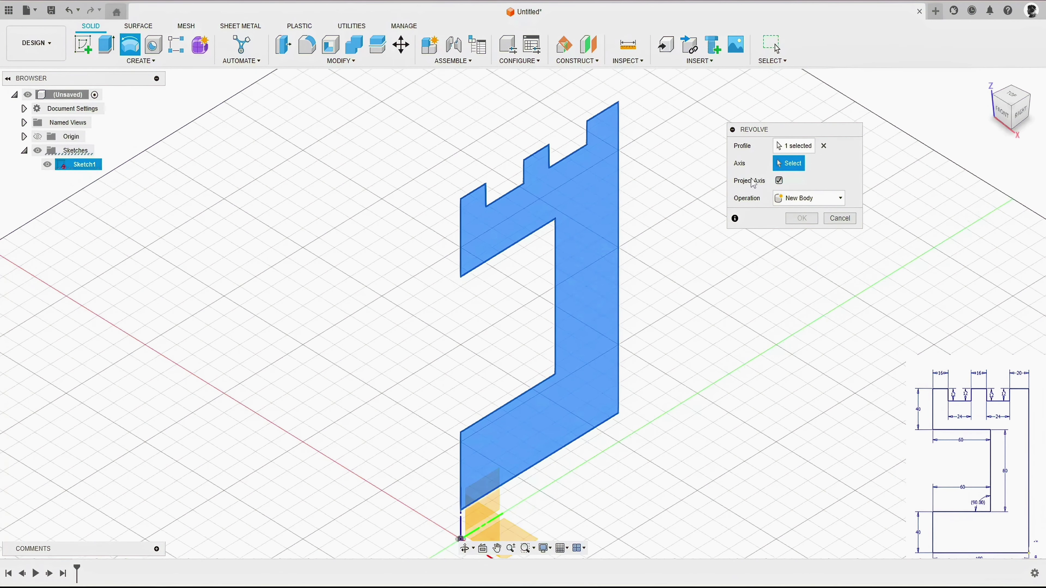
pyautogui.moveTo(680, 334); pyautogui.dragTo(666, 196, button='middle')
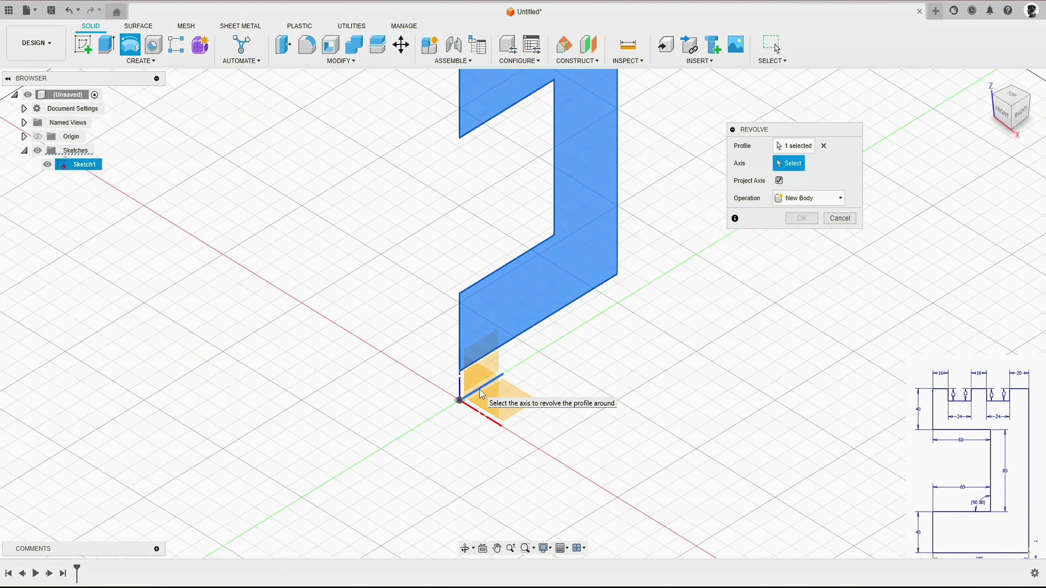
pyautogui.moveTo(576, 253)
pyautogui.keyDown('shift'); pyautogui.mouseDown(button='middle')
pyautogui.moveTo(516, 222)
pyautogui.moveTo(488, 278)
pyautogui.moveTo(499, 411)
pyautogui.mouseUp(button='middle'); pyautogui.keyUp('shift')
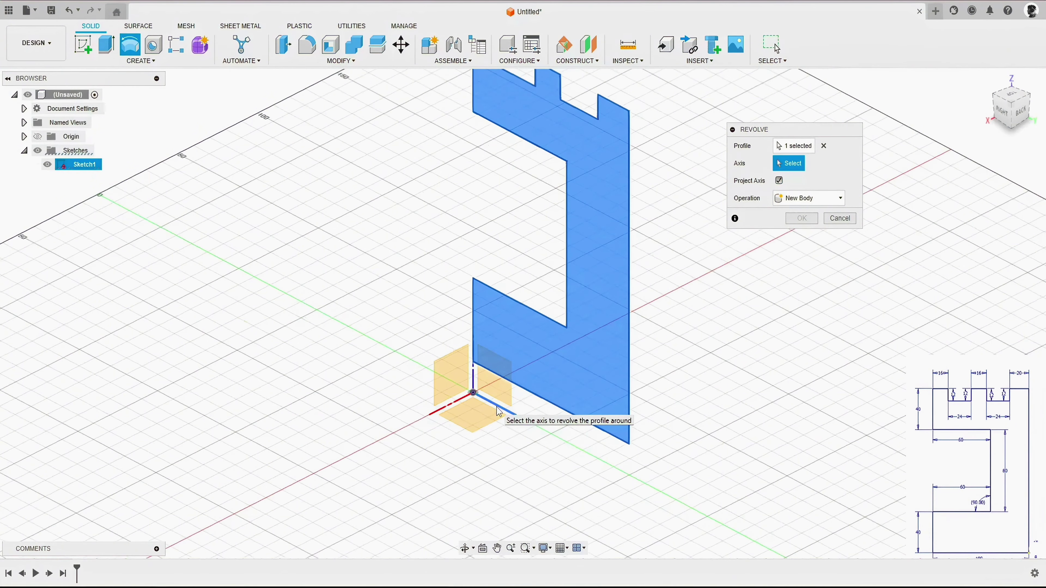
pyautogui.click(499, 411)
pyautogui.keyDown('shift'); pyautogui.moveTo(547, 337); pyautogui.dragTo(568, 342, button='middle'); pyautogui.keyUp('shift')
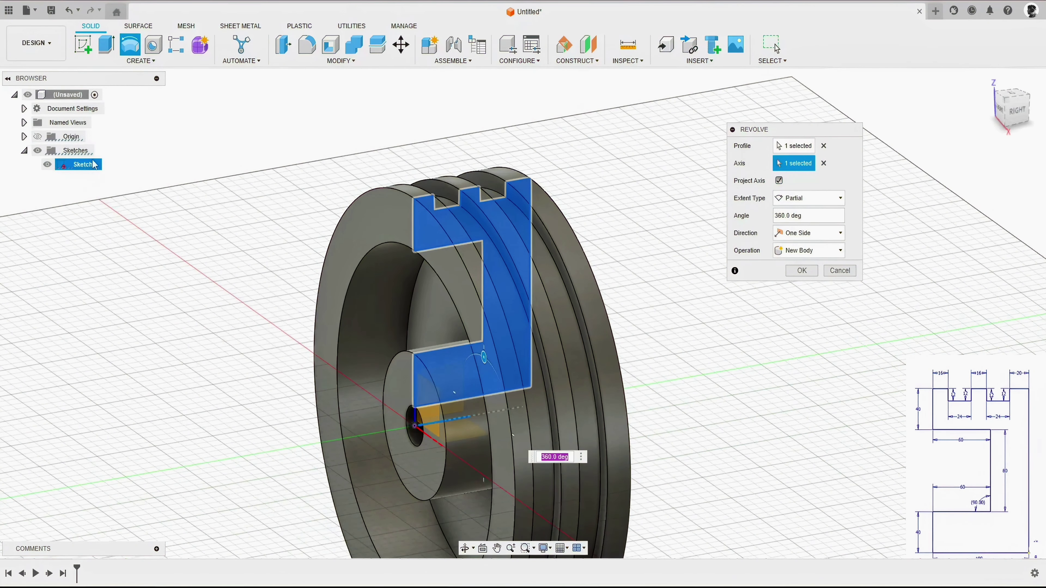
# - Clear the revolve's axis selection and choose the Y axis from the browser's origin geometry instead, restoring the isometric home view
pyautogui.click(823, 164)
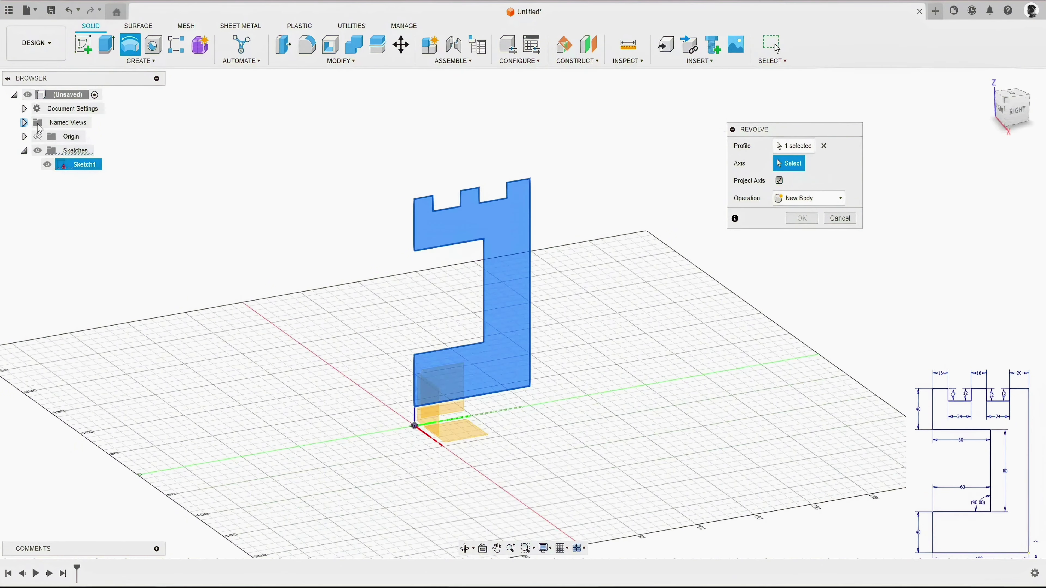
pyautogui.click(24, 137)
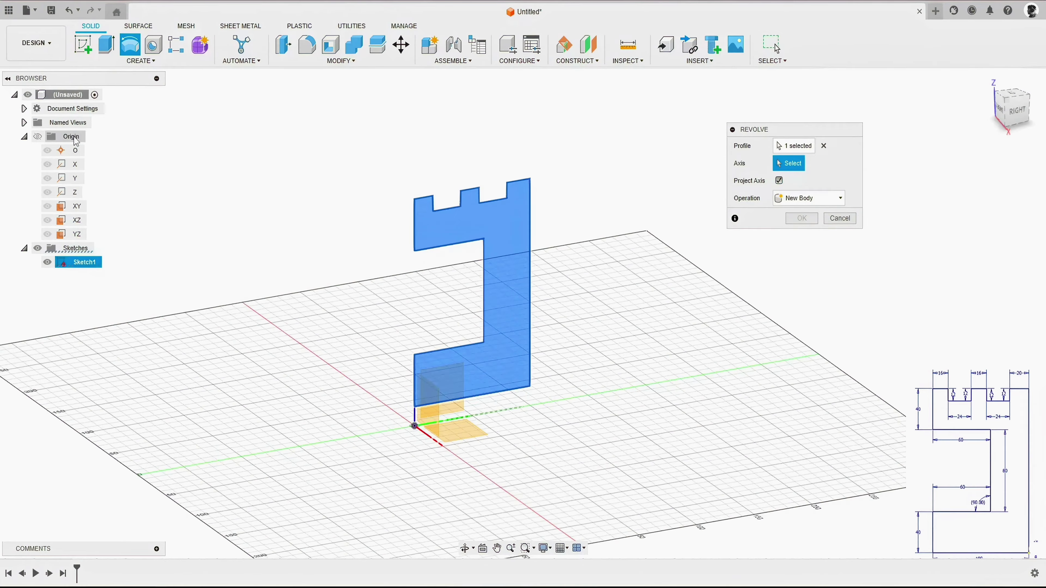
pyautogui.click(74, 182)
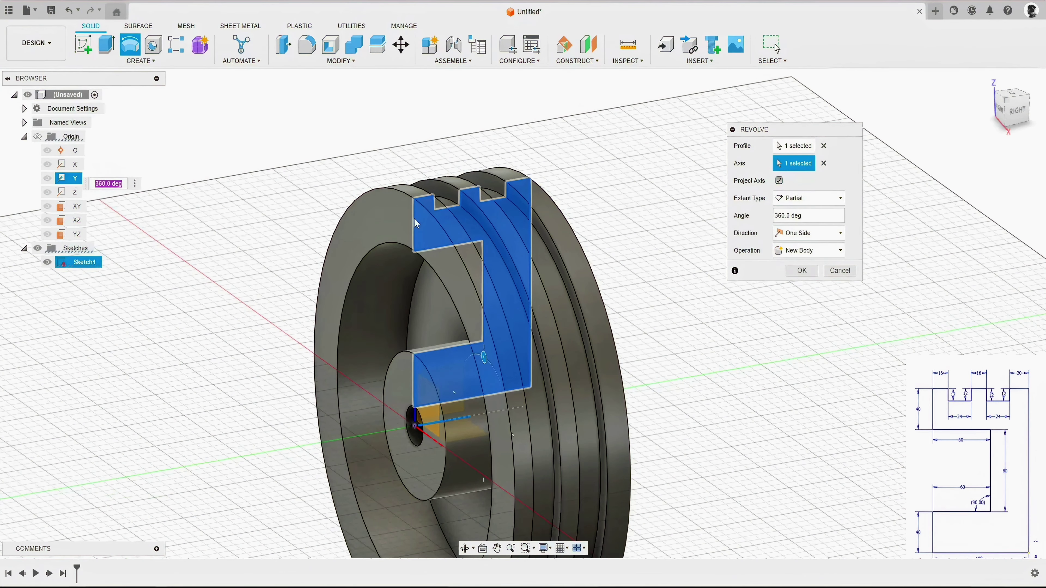
pyautogui.scroll(-2, 414, 219)
pyautogui.click(983, 81)
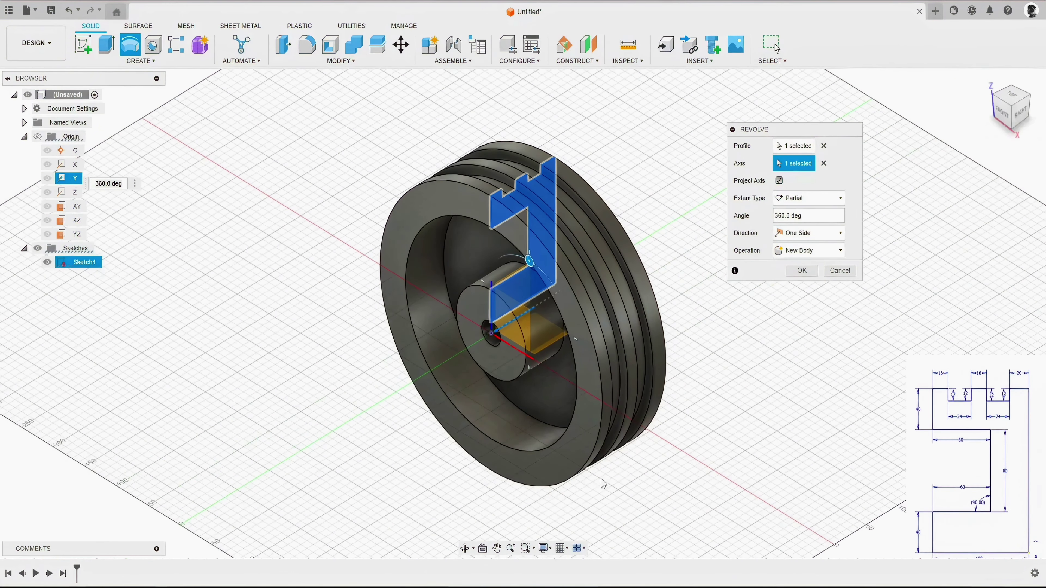
# - Turn off the layout grid in the viewport
pyautogui.click(562, 548)
pyautogui.click(578, 482)
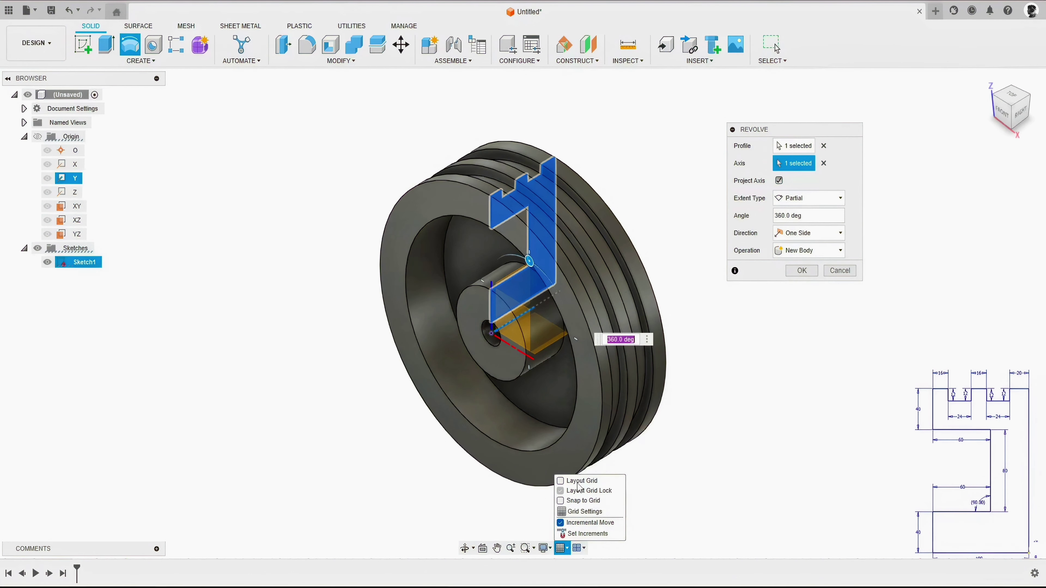
pyautogui.click(817, 382)
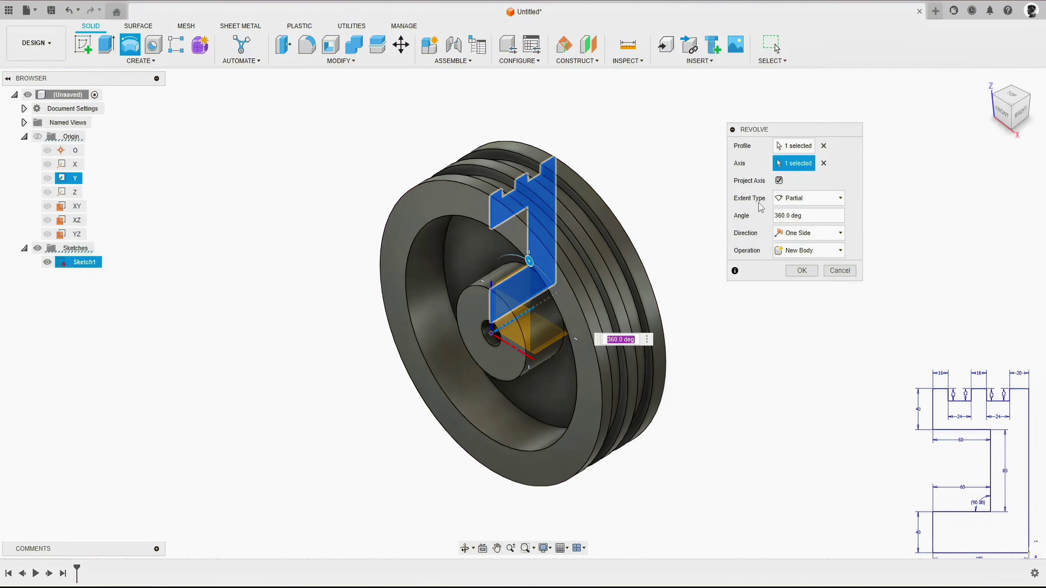
# - Try the Full extent type for the revolve and return it to Partial
pyautogui.click(806, 201)
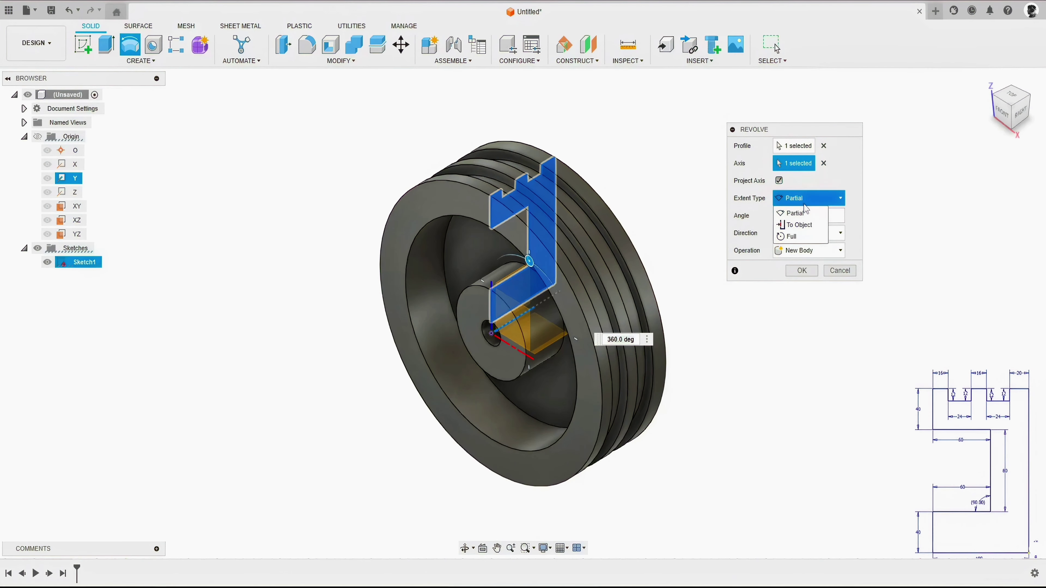
pyautogui.click(791, 238)
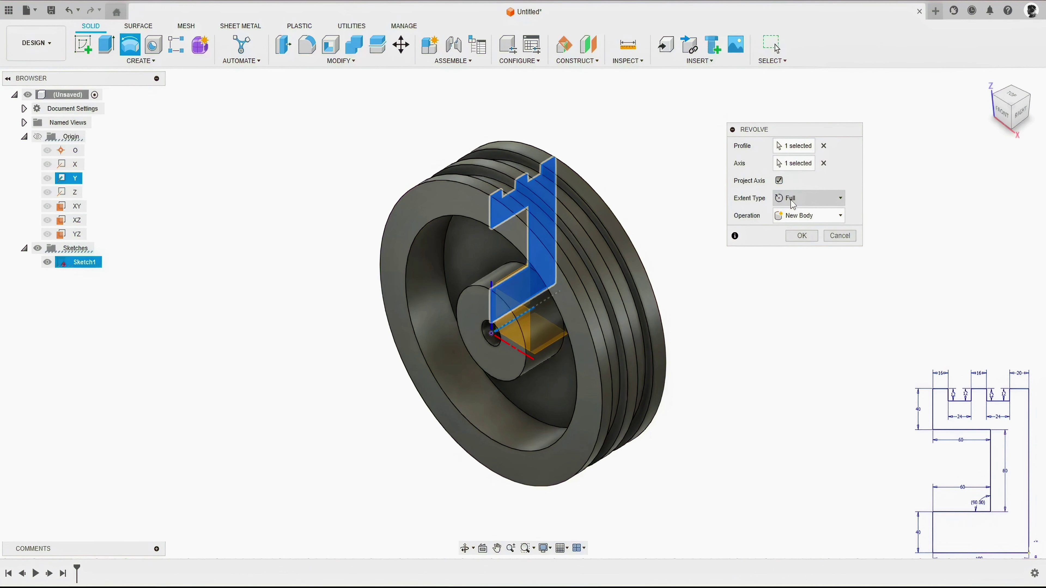
pyautogui.click(805, 198)
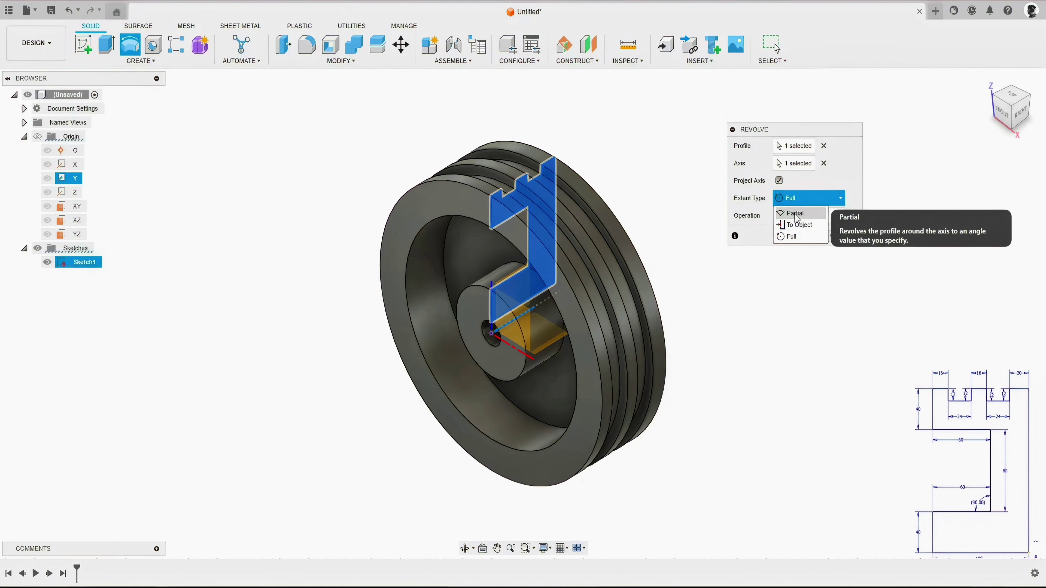
pyautogui.click(799, 213)
# - Try one-sided revolve angles of 180, -180 and -270 degrees
pyautogui.click(773, 216)
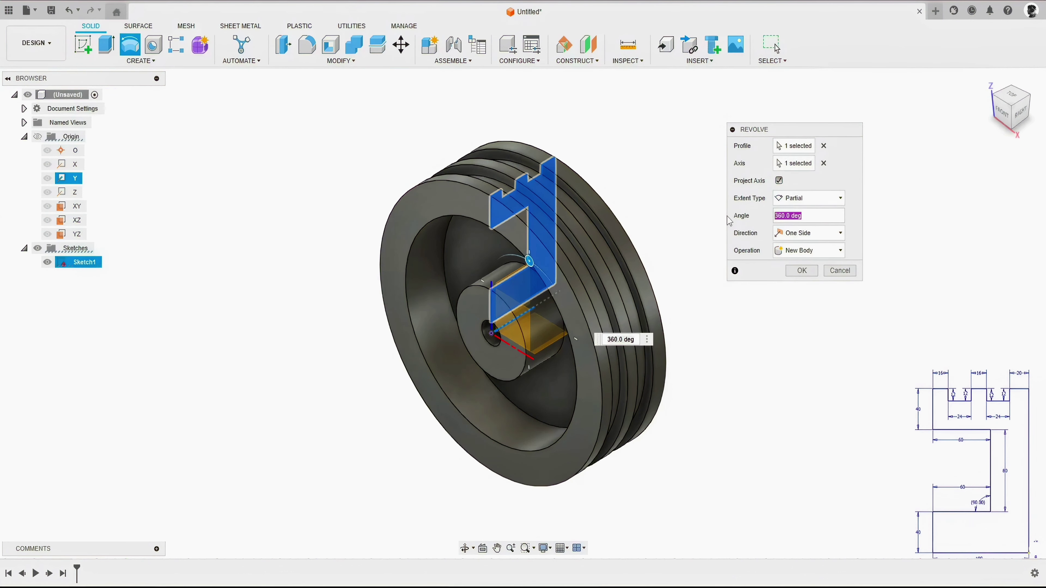
pyautogui.write('180')
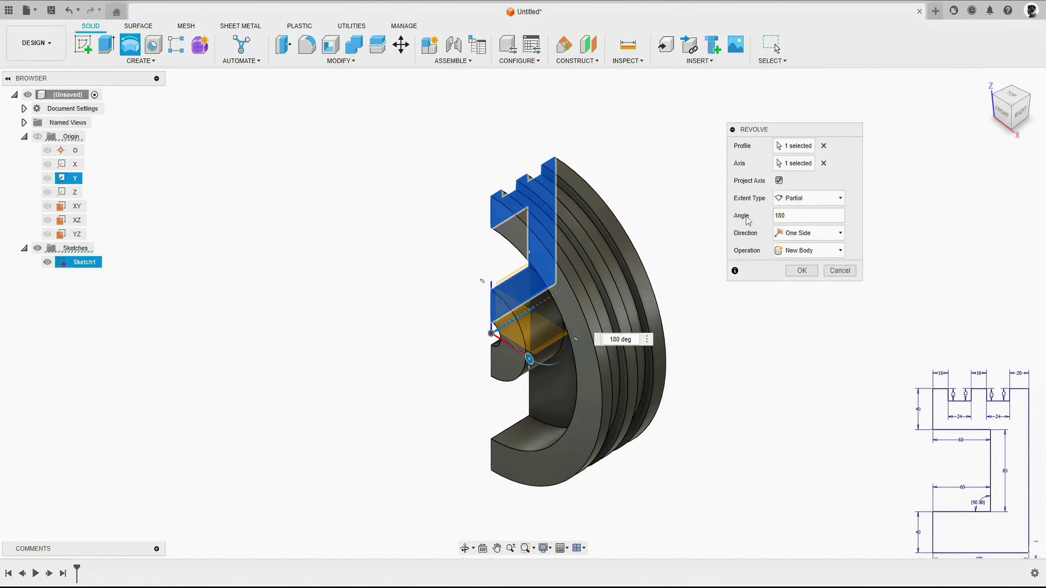
pyautogui.write('-')
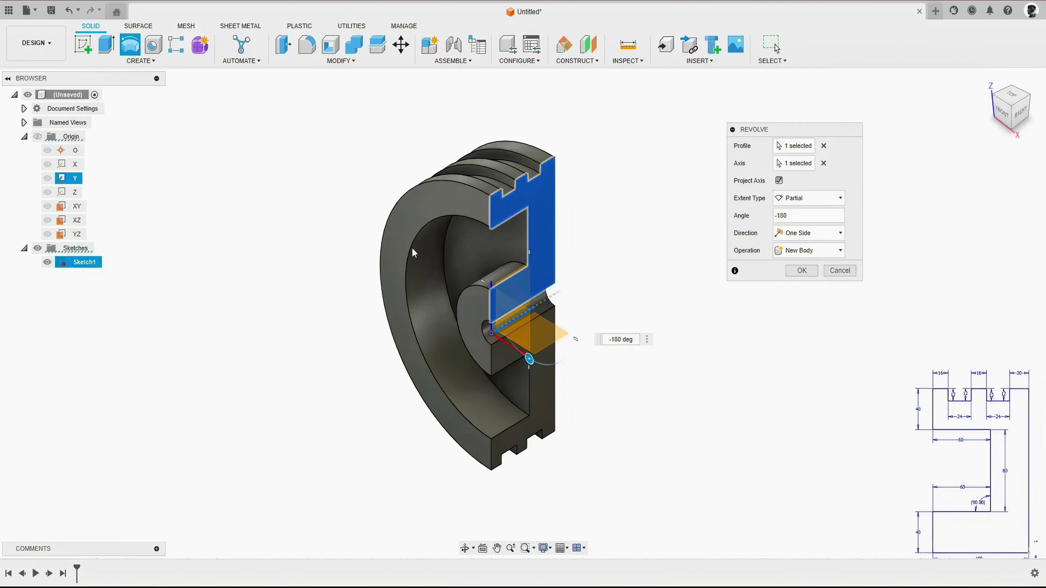
pyautogui.press('BackSpace')
pyautogui.press('BackSpace')
pyautogui.press('BackSpace')
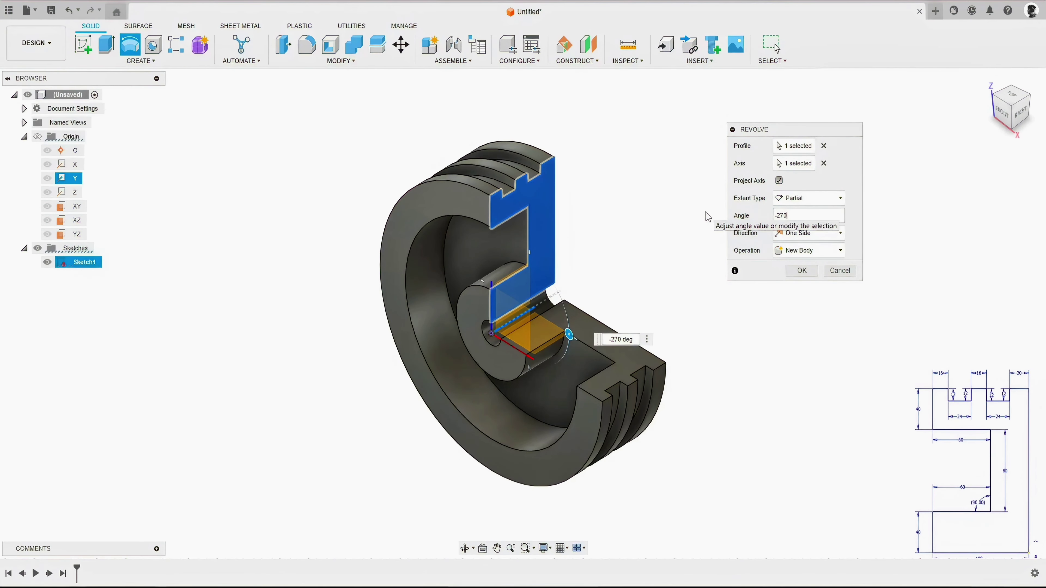
pyautogui.click(814, 202)
pyautogui.click(763, 200)
pyautogui.click(806, 196)
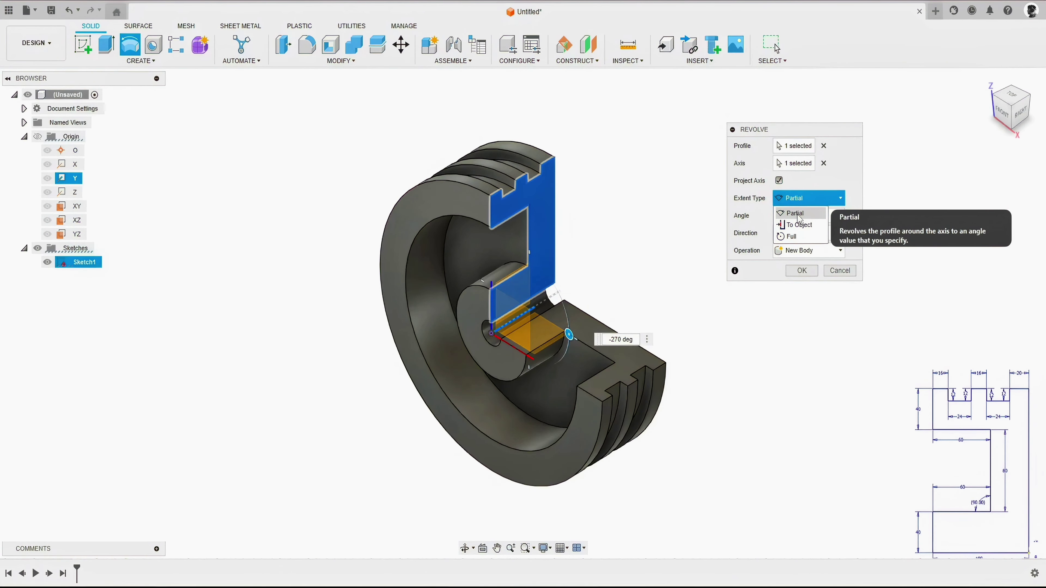
pyautogui.click(794, 212)
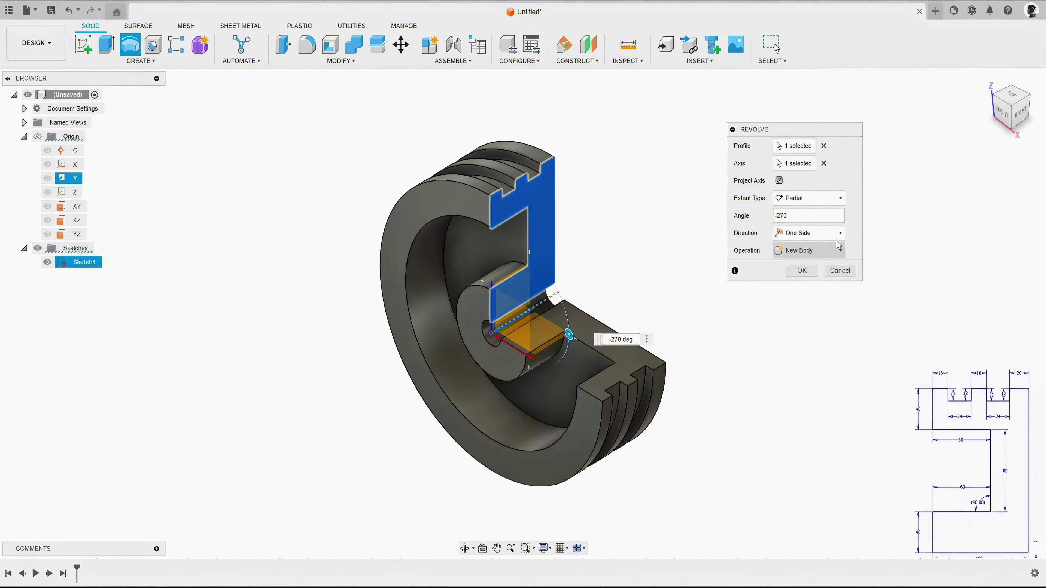
# - Set the revolve direction to Two Sides, with an angle of -135 degrees on each side
pyautogui.click(807, 233)
pyautogui.click(796, 260)
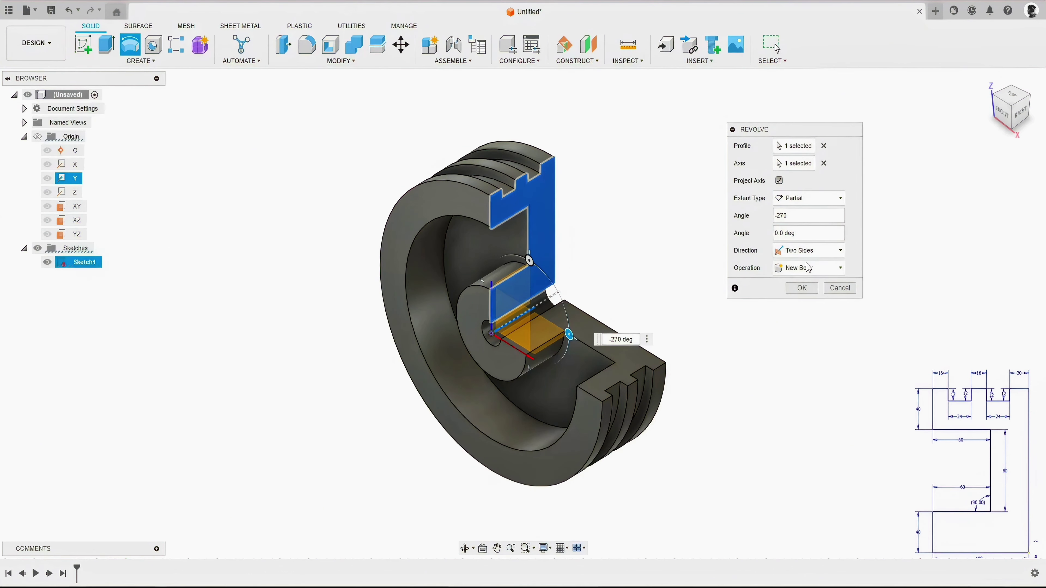
pyautogui.click(786, 219)
pyautogui.moveTo(794, 219); pyautogui.dragTo(756, 217)
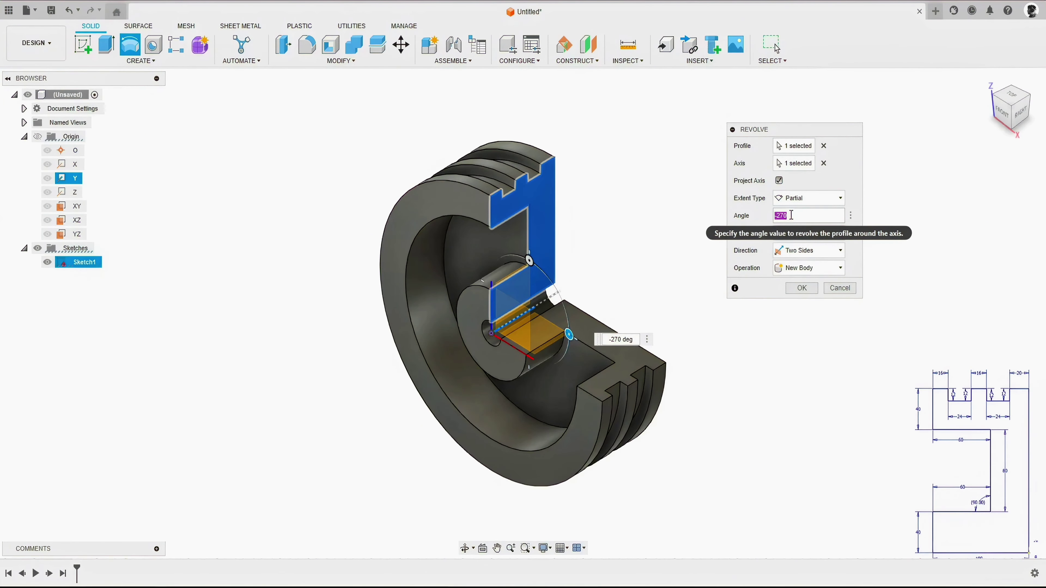
pyautogui.write('-135')
pyautogui.press('Tab')
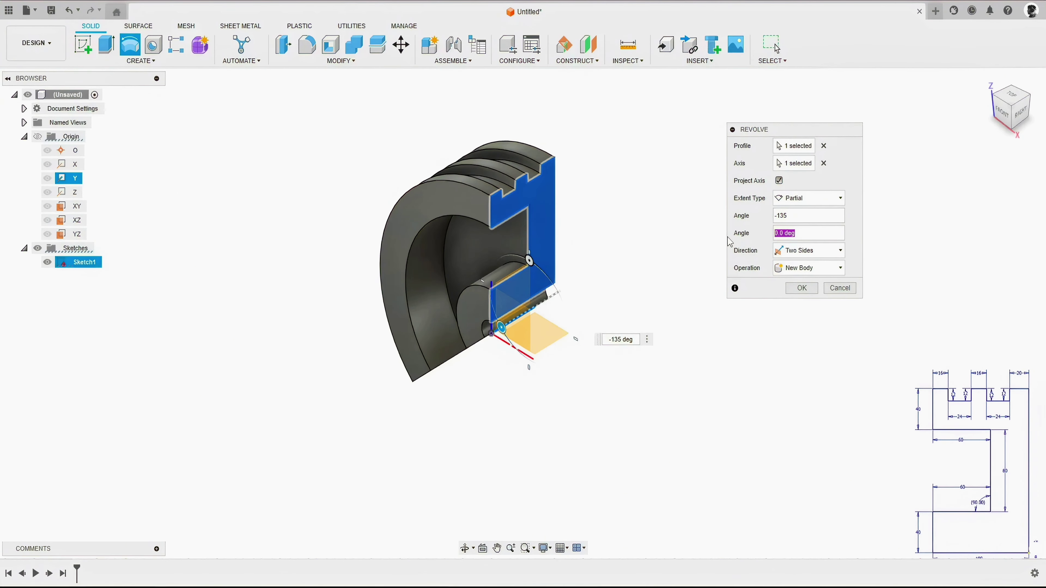
pyautogui.moveTo(530, 260); pyautogui.dragTo(557, 362)
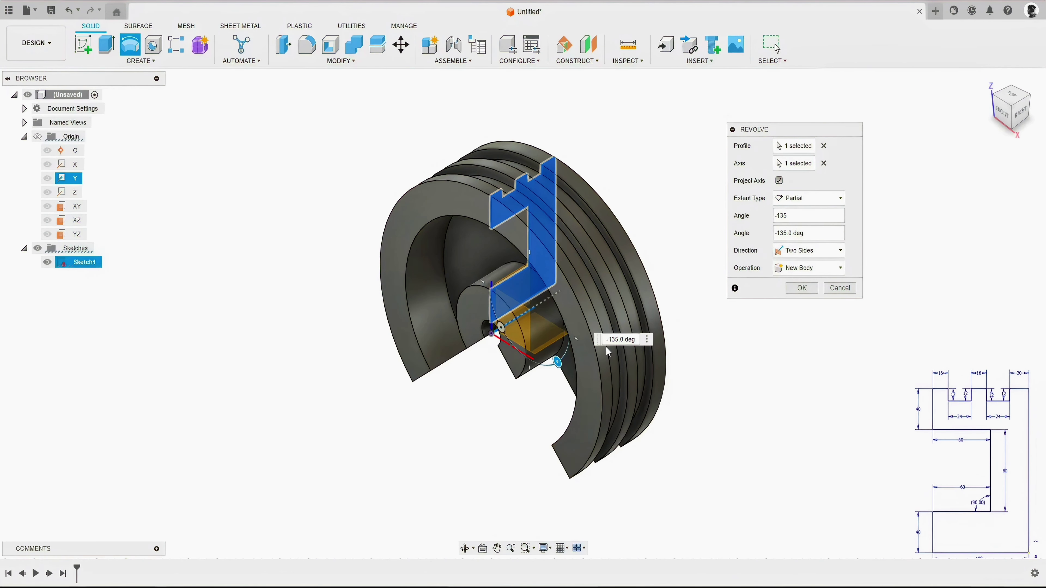
pyautogui.keyDown('shift'); pyautogui.moveTo(583, 276); pyautogui.dragTo(593, 246, button='middle'); pyautogui.keyUp('shift')
pyautogui.click(986, 81)
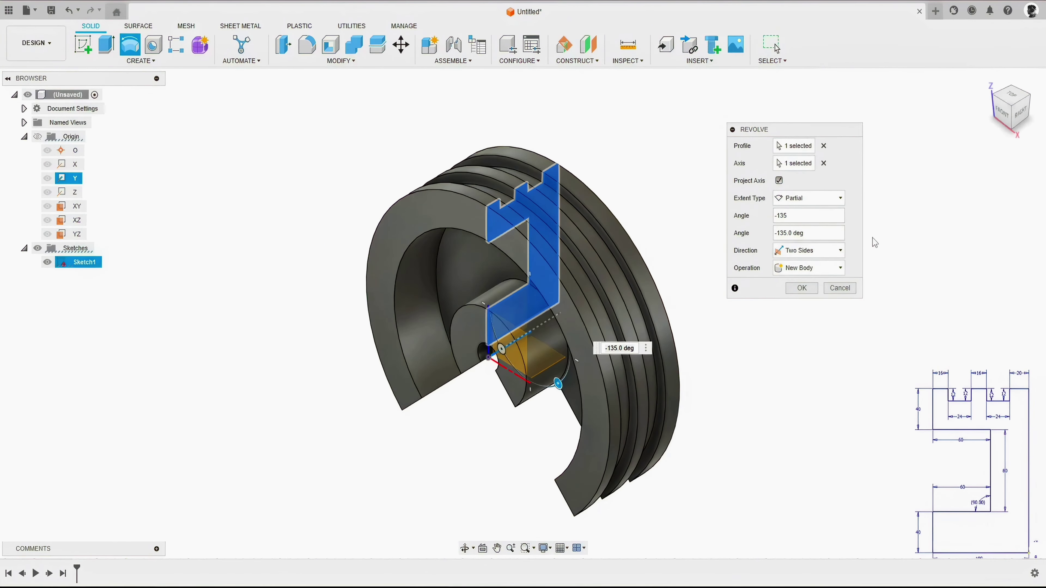
# - Try the Symmetric revolve direction with an angle of 90 degrees
pyautogui.click(806, 251)
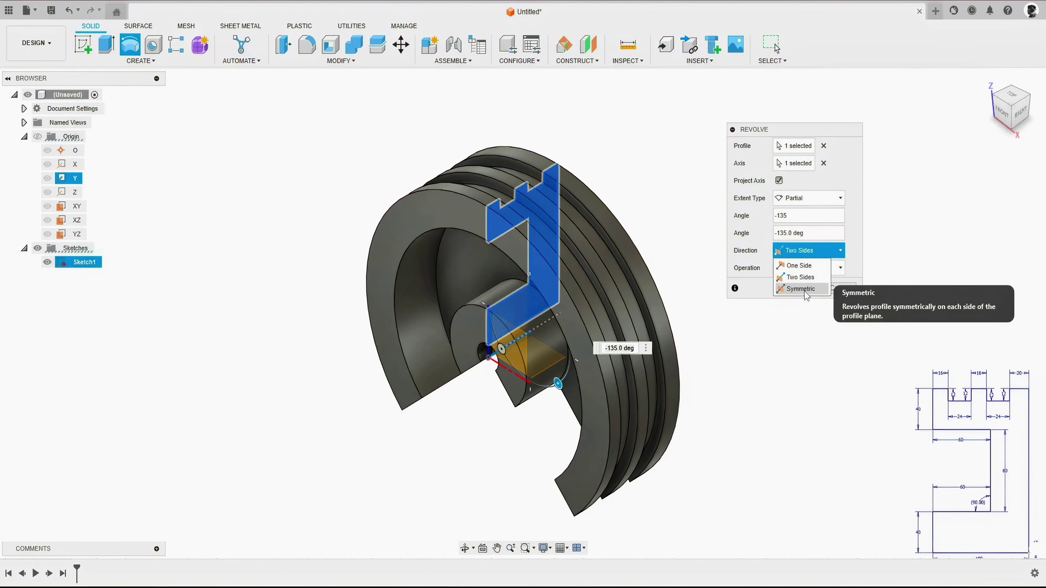
pyautogui.click(802, 291)
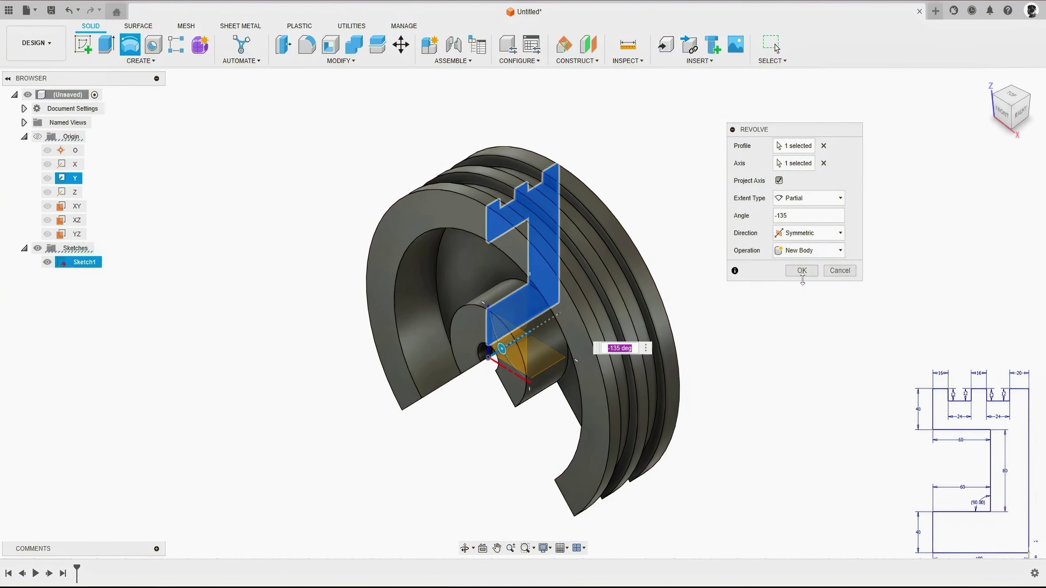
pyautogui.click(798, 218)
pyautogui.write('90')
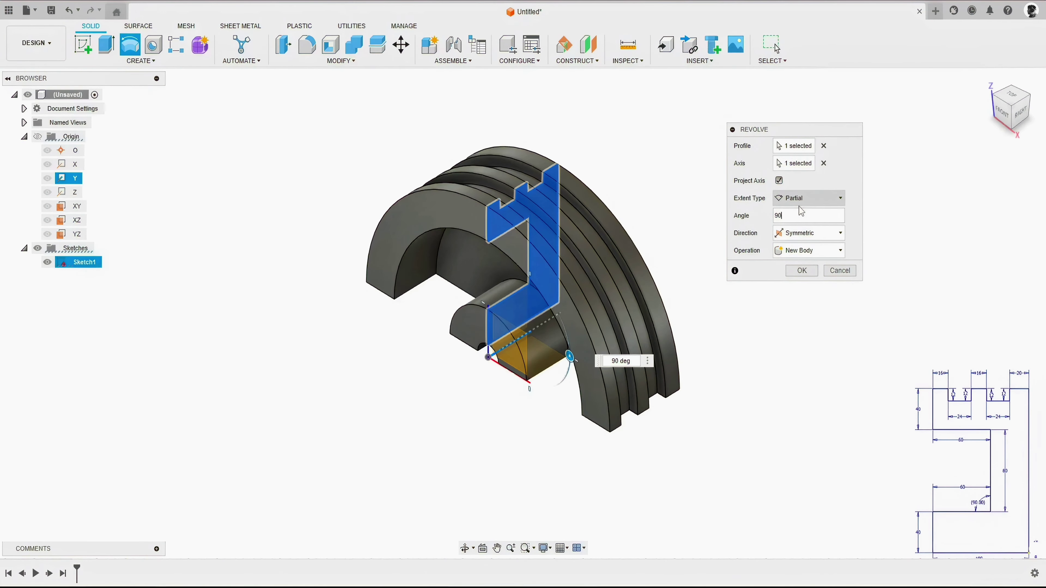
# - Set the revolve direction to One Side with an angle of -270 degrees and create it as a new body
pyautogui.click(812, 233)
pyautogui.click(795, 248)
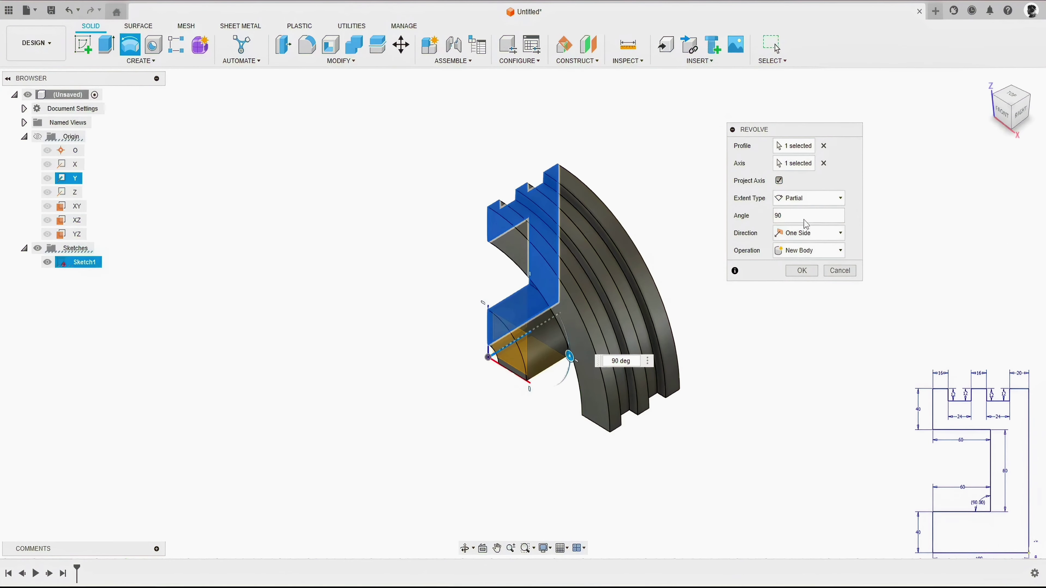
pyautogui.moveTo(795, 219); pyautogui.dragTo(759, 212)
pyautogui.write('-270')
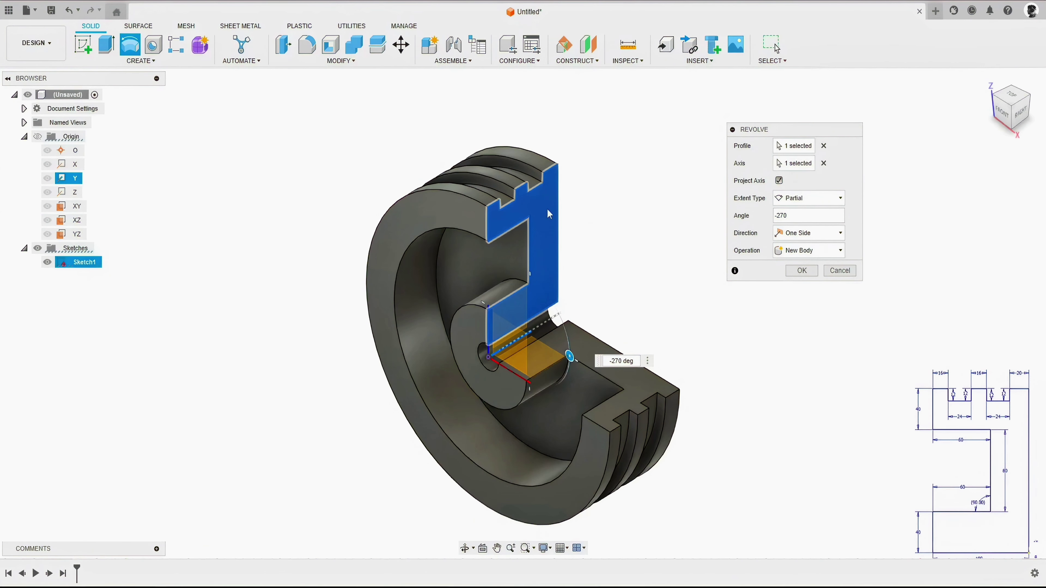
pyautogui.click(802, 271)
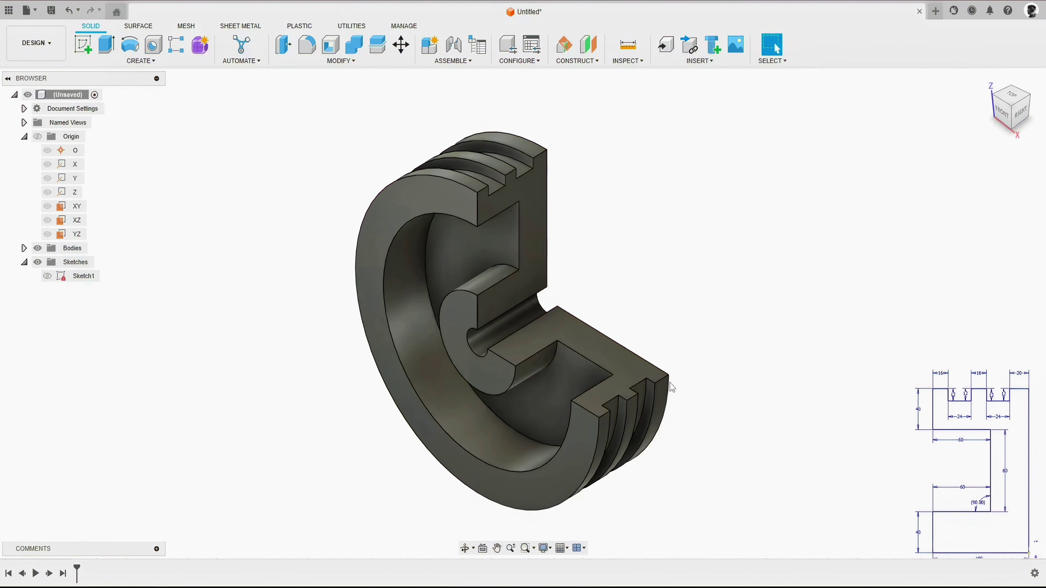
# - Reopen the revolved profile's sketch for editing
pyautogui.rightClick(78, 572)
pyautogui.rightClick(80, 573)
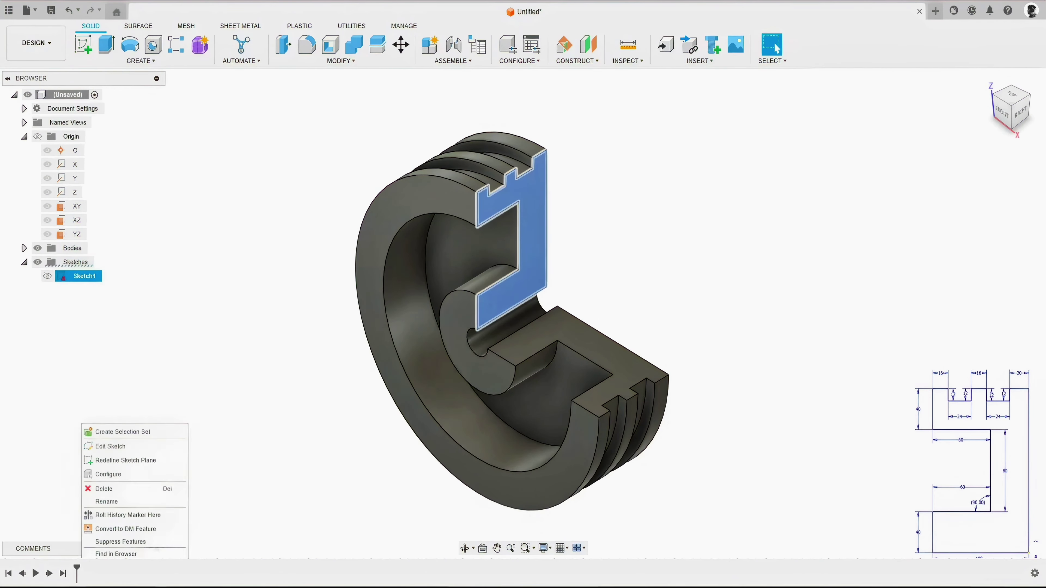
pyautogui.click(107, 451)
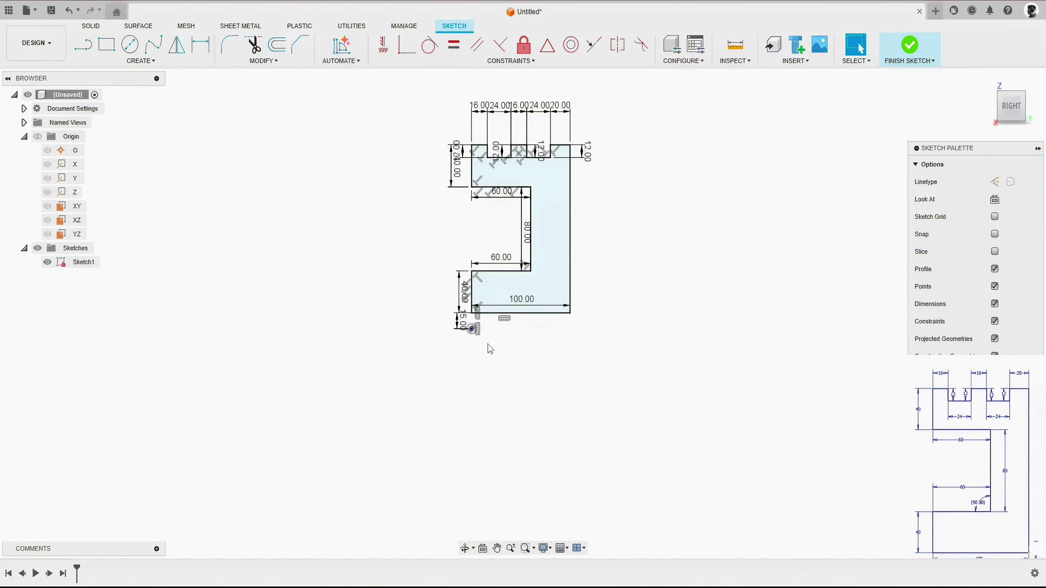
# - Draw a horizontal line below the origin, starting directly beneath it and extending past the profile's right edge, and finish the sketch
pyautogui.scroll(4, 503, 326)
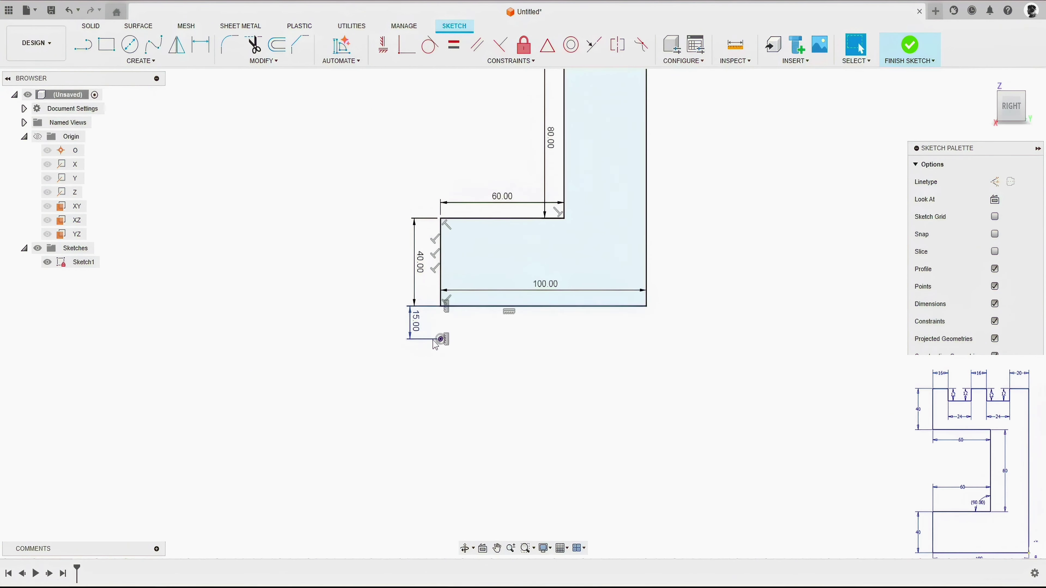
pyautogui.press('l')
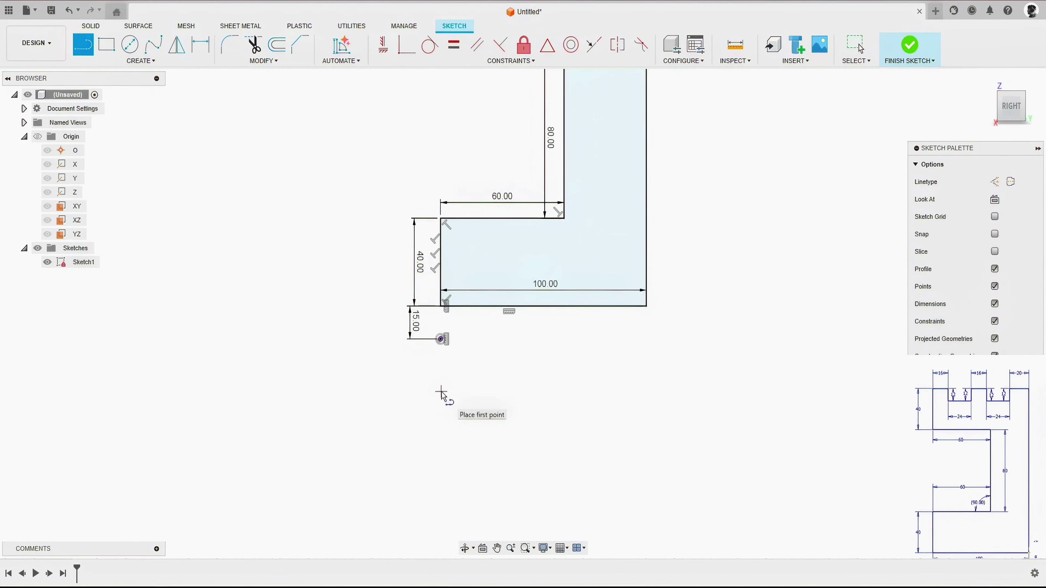
pyautogui.click(440, 391)
pyautogui.click(677, 392)
pyautogui.press('Escape')
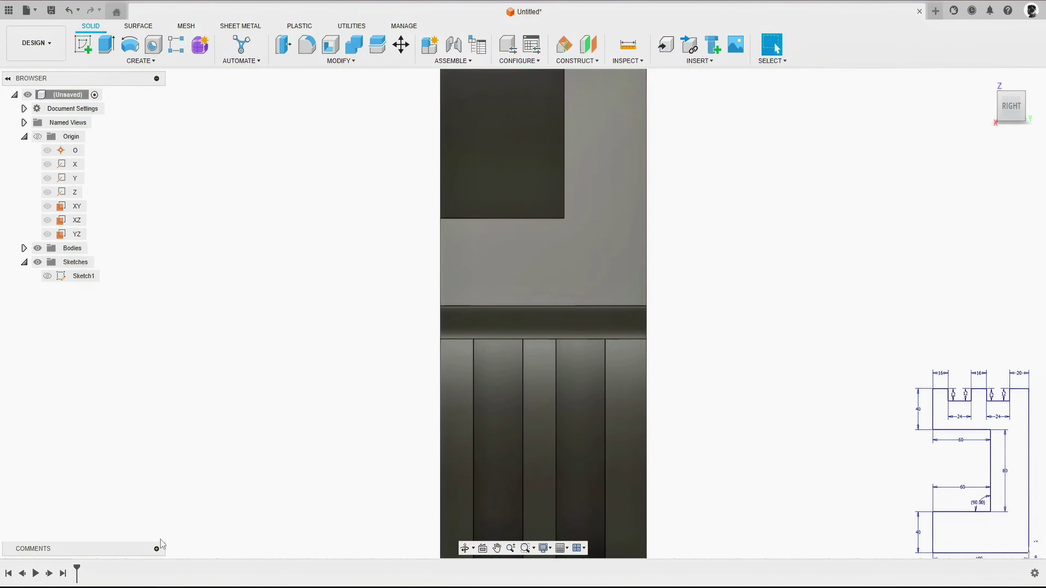
# - Delete the existing revolve feature and revolve the notched profile around the new horizontal line as a new body, One Side, -270 degrees
pyautogui.rightClick(99, 573)
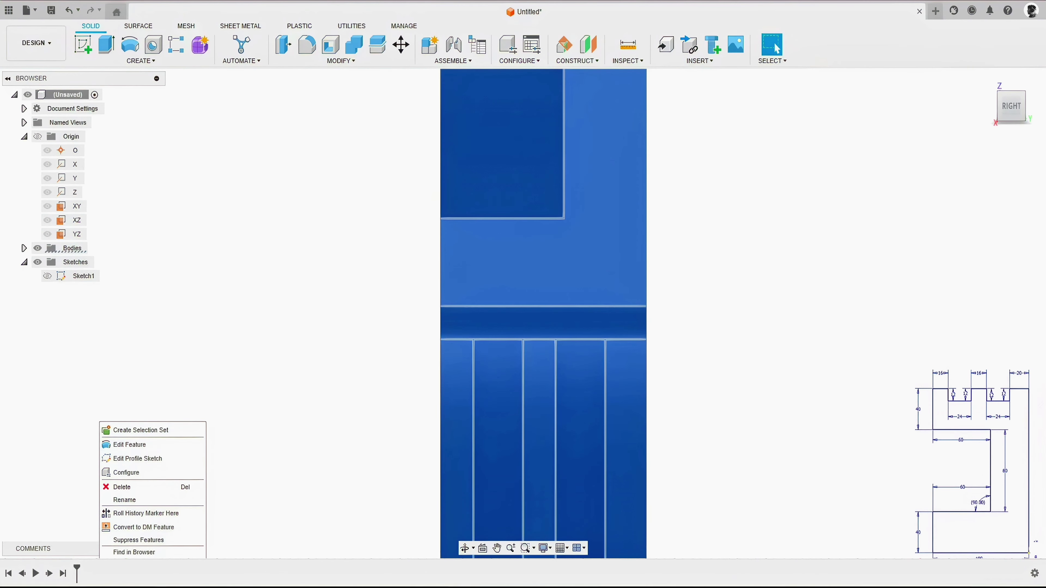
pyautogui.click(125, 487)
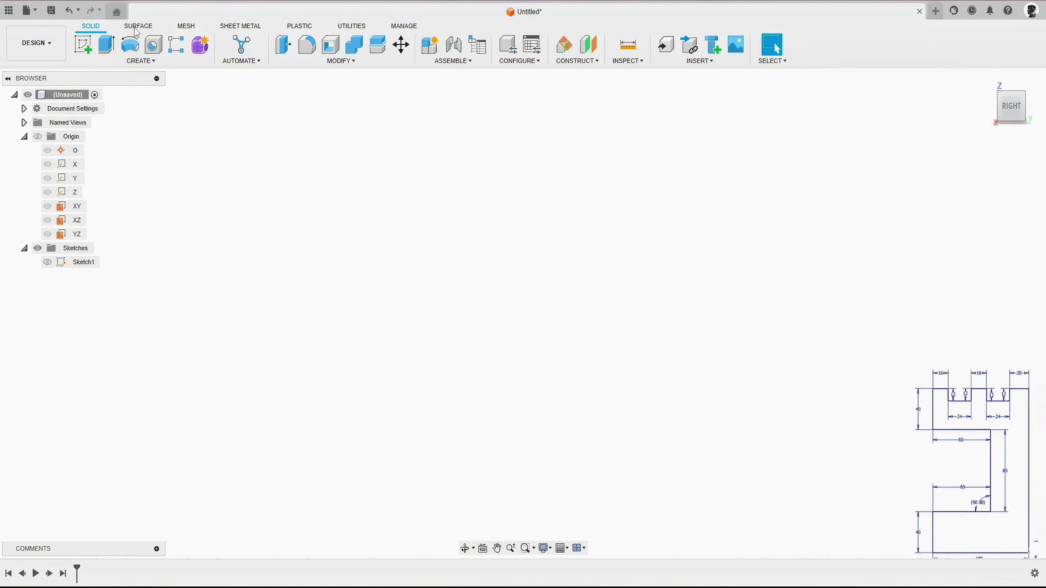
pyautogui.click(129, 44)
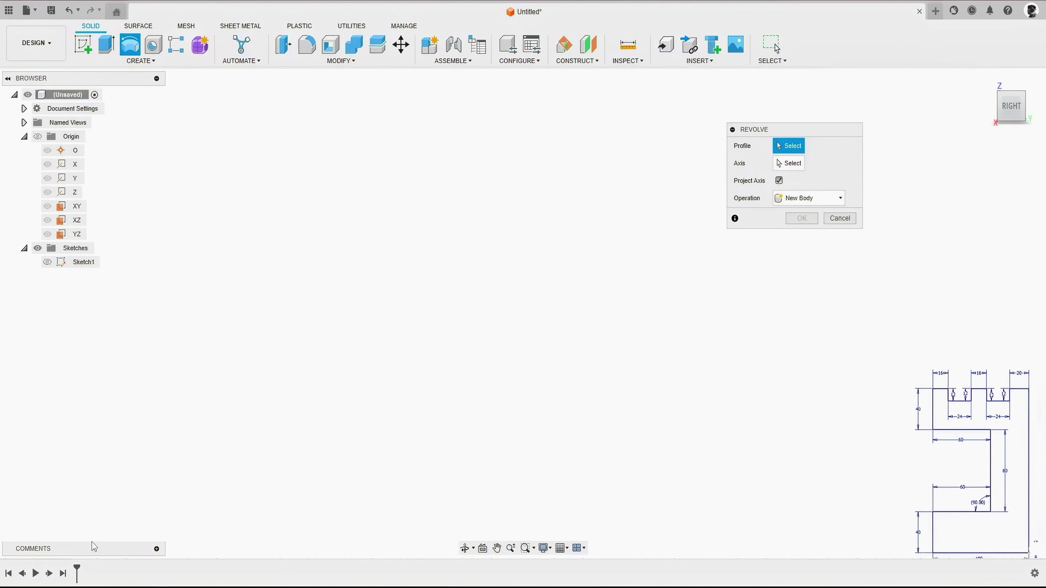
pyautogui.click(47, 262)
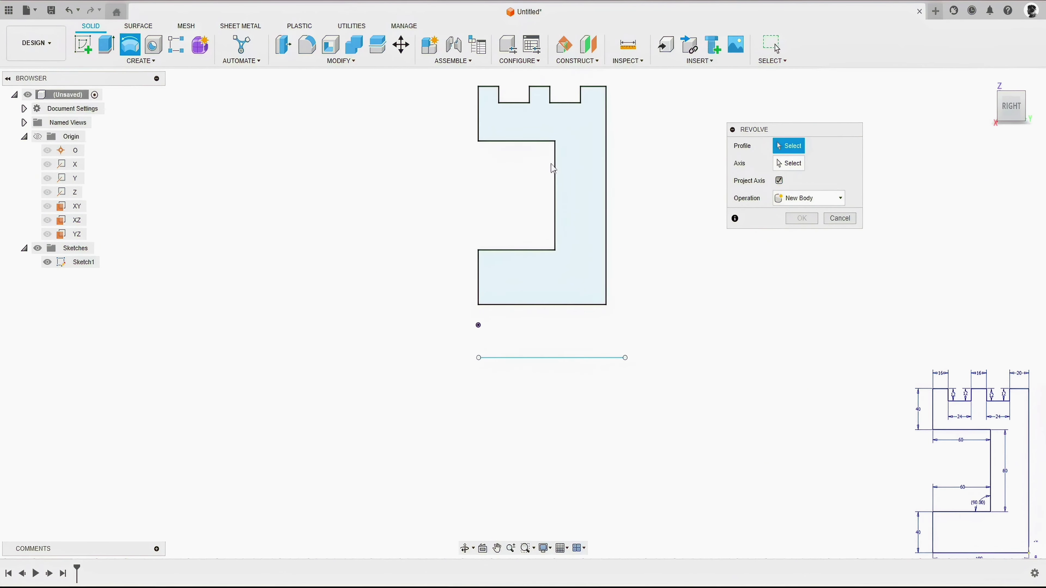
pyautogui.click(572, 157)
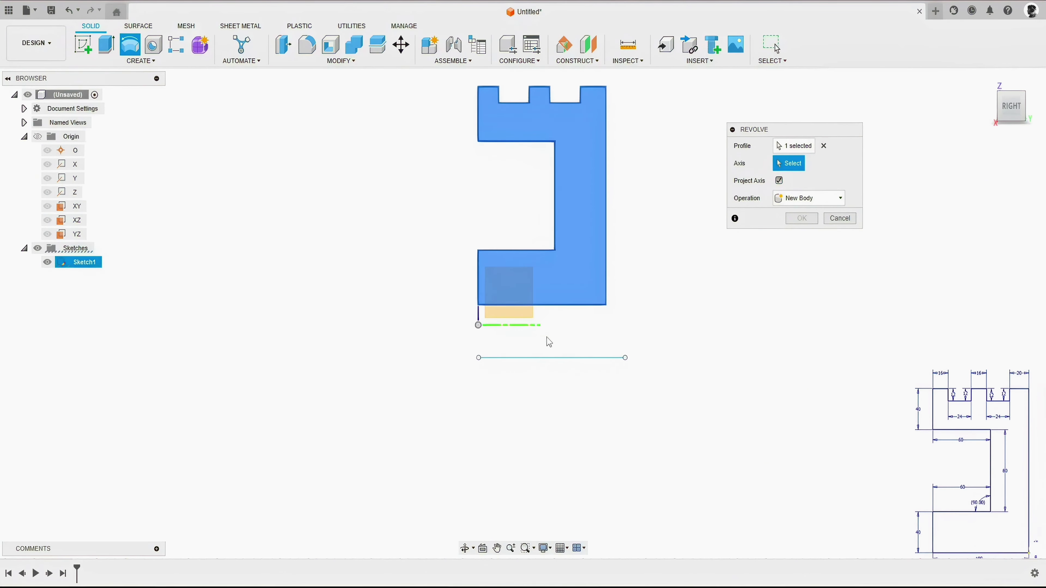
pyautogui.click(540, 358)
pyautogui.keyDown('shift'); pyautogui.moveTo(584, 315); pyautogui.dragTo(634, 324, button='middle'); pyautogui.keyUp('shift')
pyautogui.scroll(4, 531, 369)
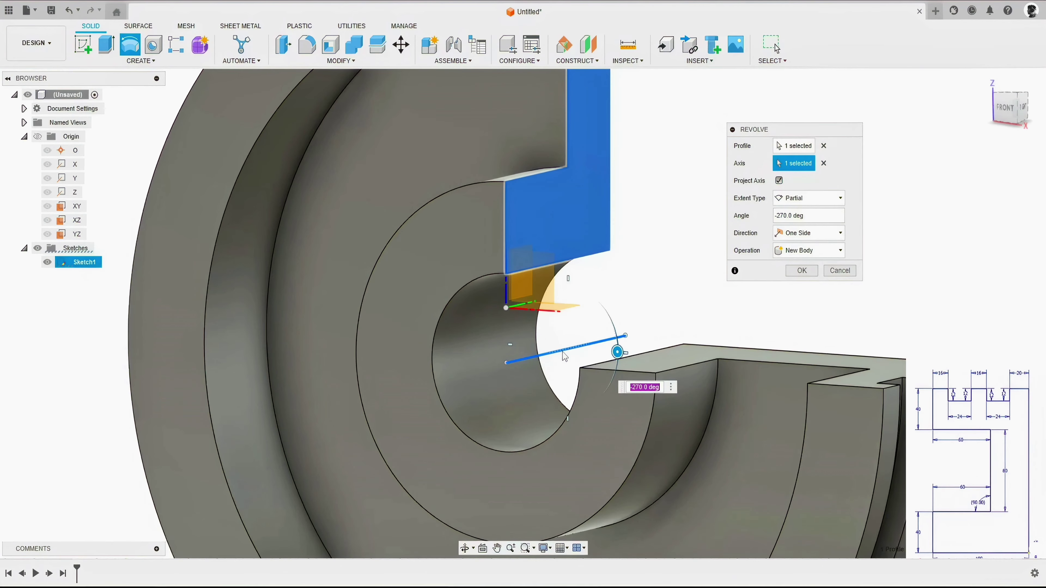
pyautogui.press('Return')
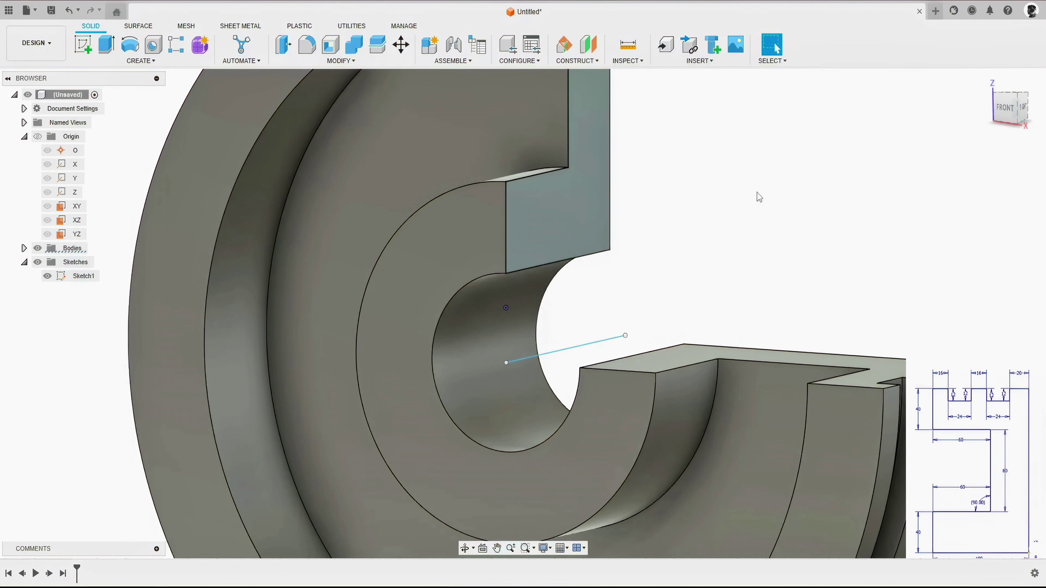
pyautogui.scroll(-5, 684, 219)
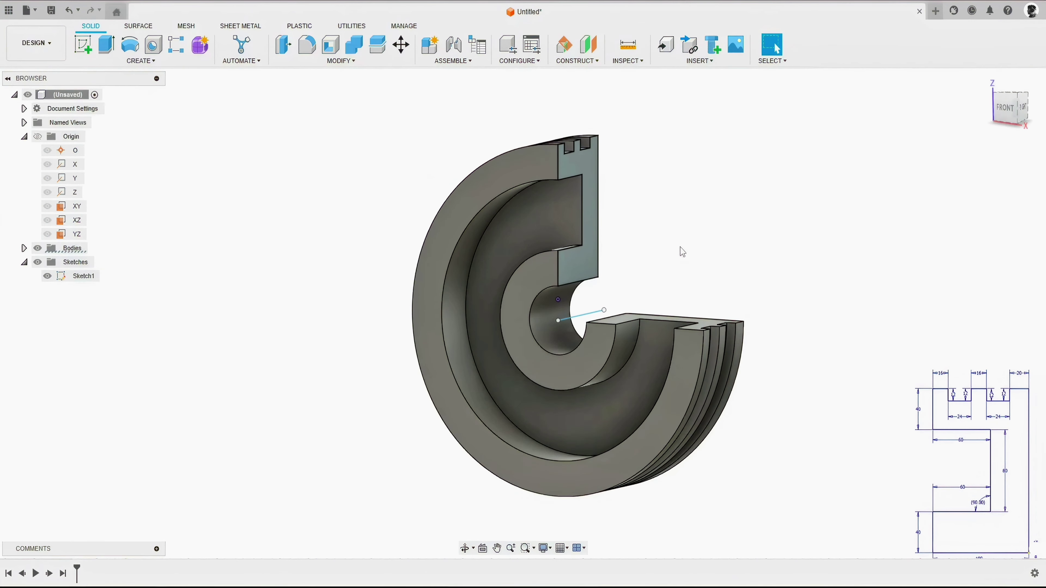